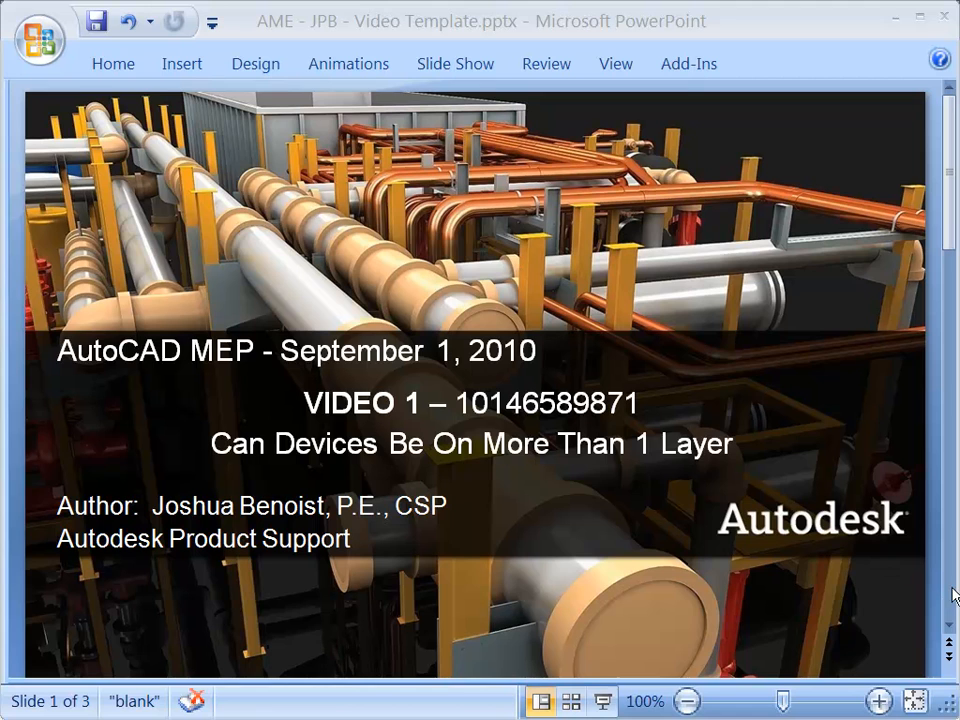
Step: Read the presentation's question about a clearance polyline on a separate layer and switch to the C:\ folder window
{"action": "scroll", "coordinate": [953, 594], "scroll_direction": "down", "scroll_amount": 3}
{"action": "scroll", "coordinate": [953, 594], "scroll_direction": "down", "scroll_amount": 3}
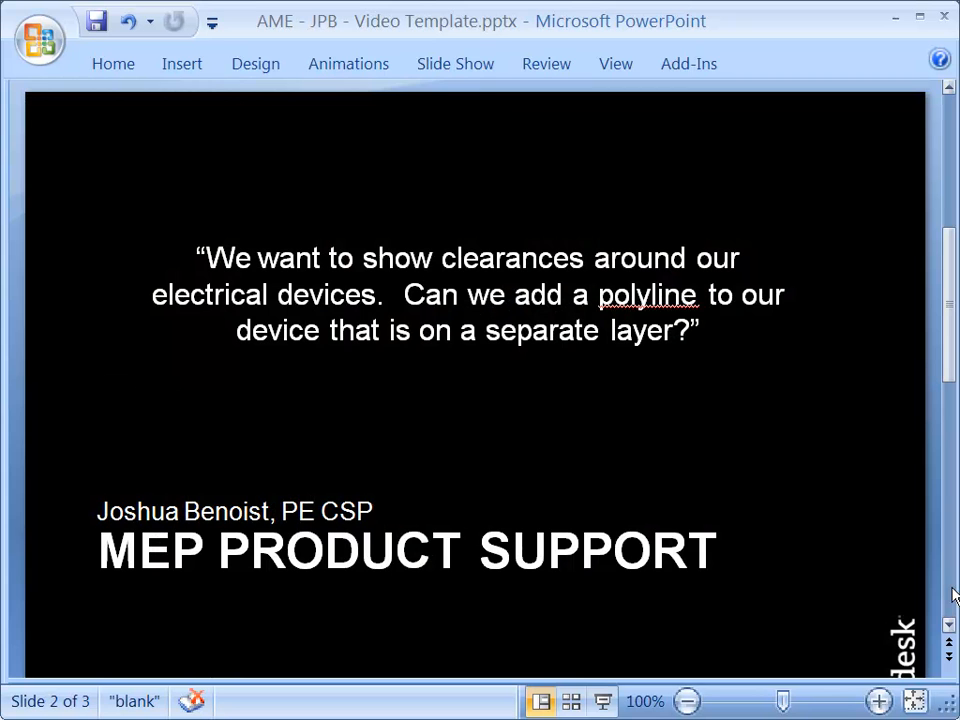
{"action": "left_click", "coordinate": [895, 17]}
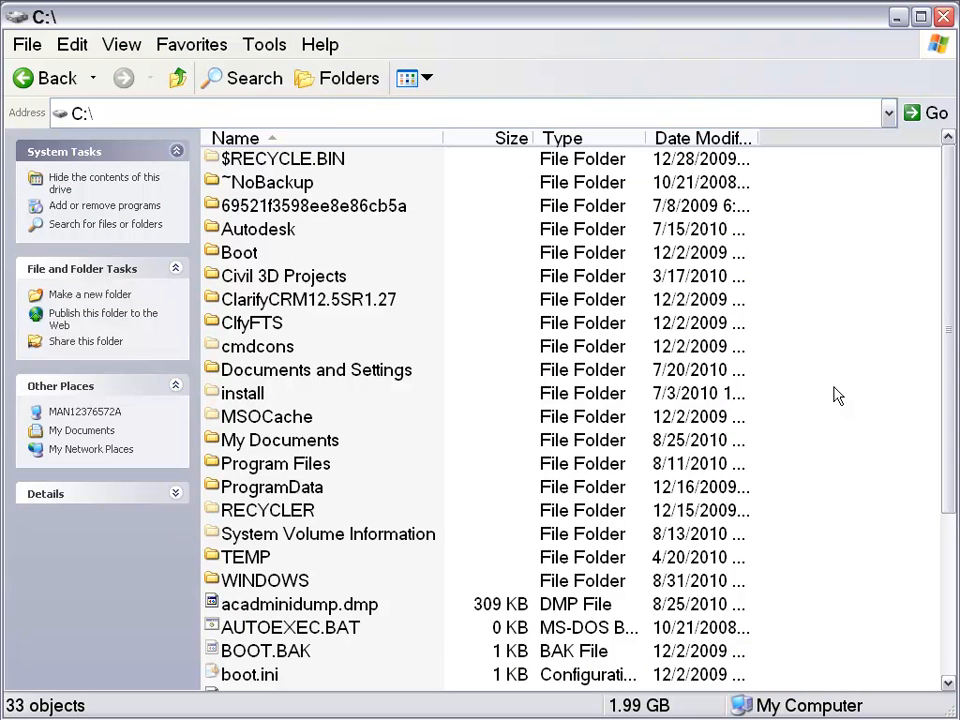
Step: Browse to the folder C:\ProgramData\Autodesk\MEP 2011\enu\MEPContent\USI\Electrical
{"action": "left_click", "coordinate": [293, 495]}
{"action": "double_click", "coordinate": [293, 495]}
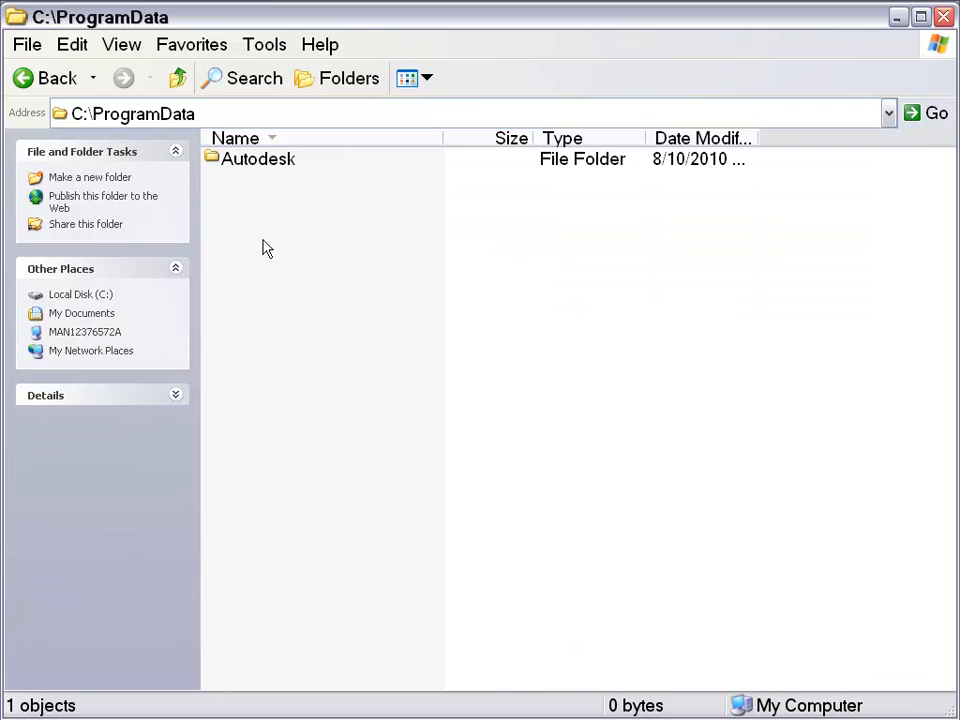
{"action": "double_click", "coordinate": [259, 163]}
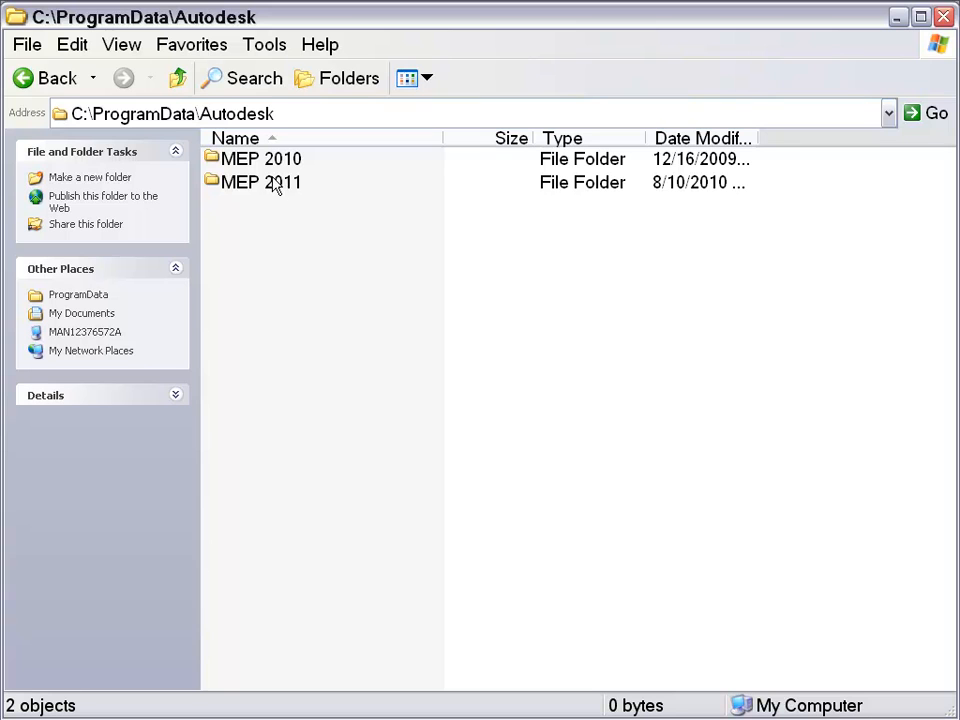
{"action": "double_click", "coordinate": [268, 183]}
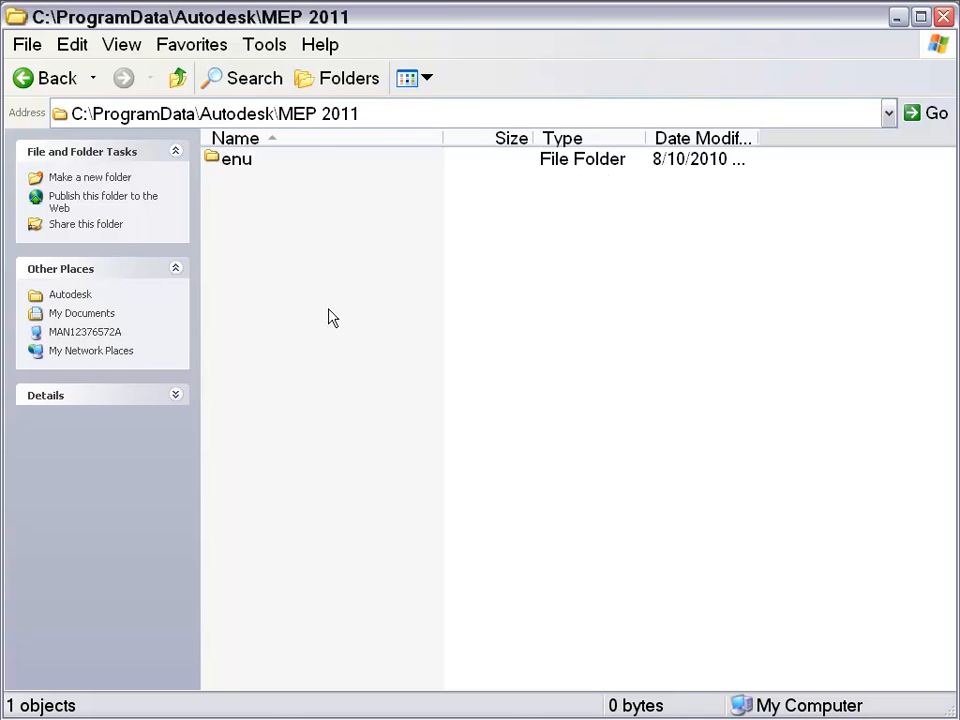
{"action": "double_click", "coordinate": [233, 160]}
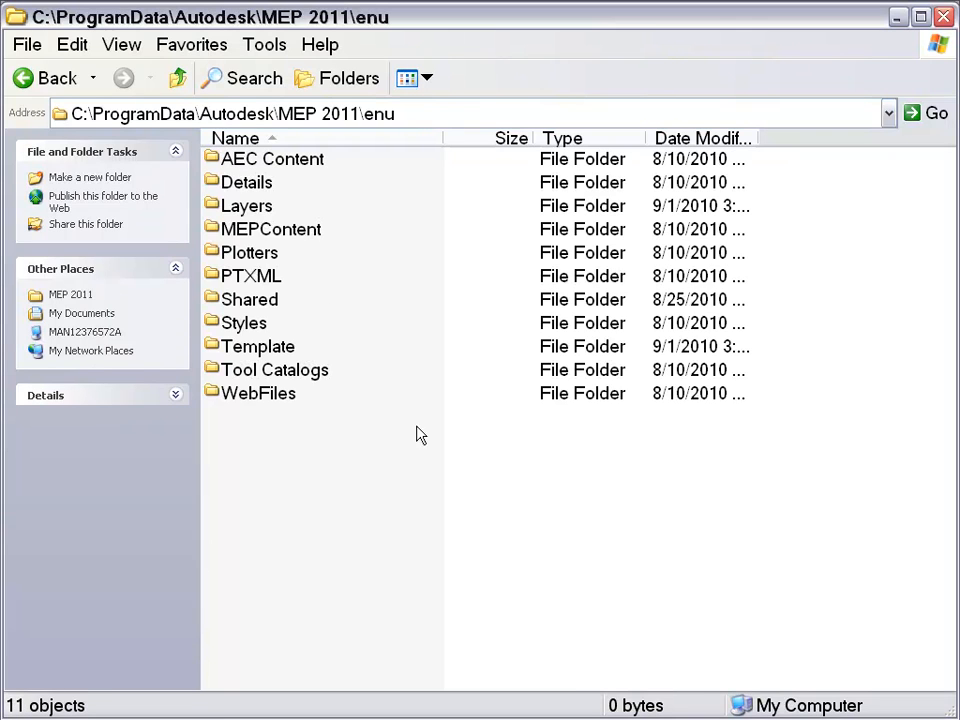
{"action": "double_click", "coordinate": [310, 233]}
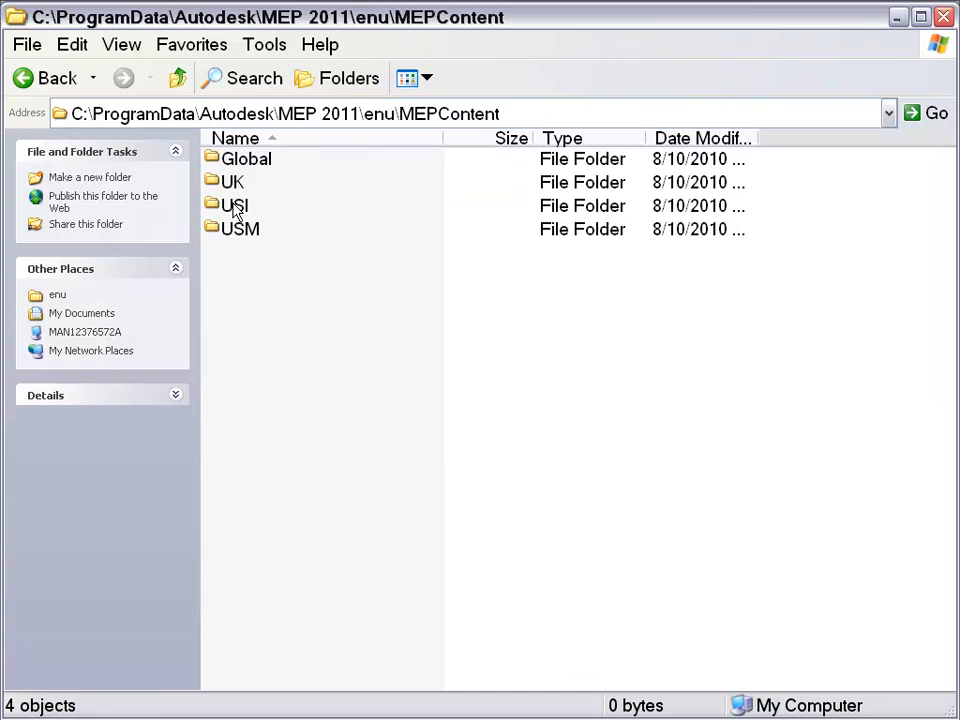
{"action": "double_click", "coordinate": [236, 208]}
{"action": "left_click", "coordinate": [266, 232]}
{"action": "double_click", "coordinate": [266, 232]}
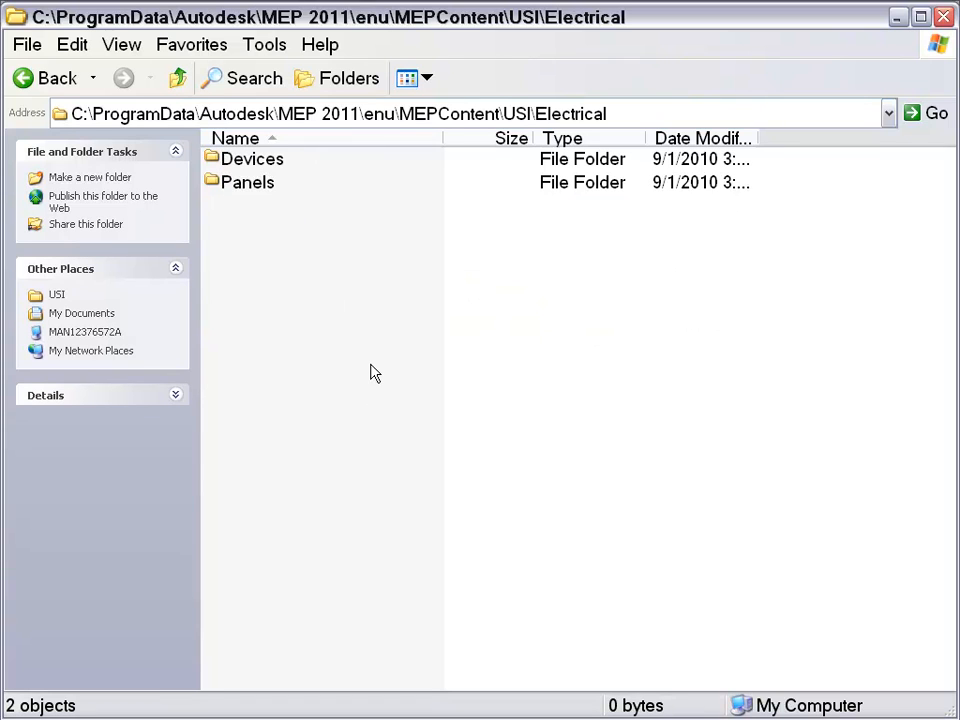
Step: Open Panels (US Imperial).dwg from the Panels folder in AutoCAD MEP and close the Electrical tool palettes
{"action": "left_click", "coordinate": [272, 184]}
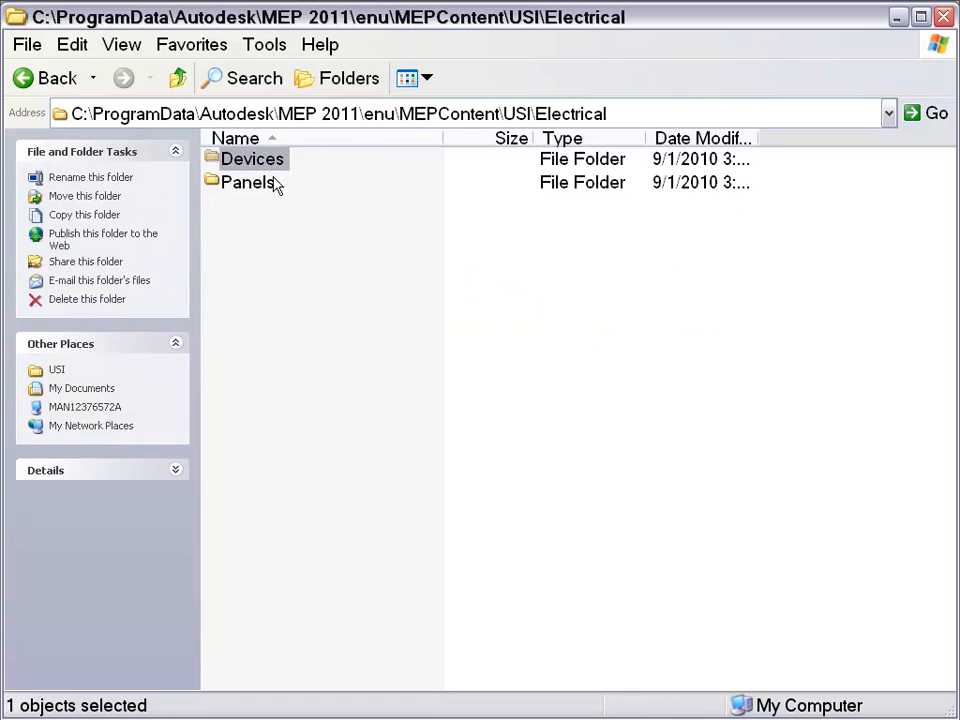
{"action": "double_click", "coordinate": [216, 188]}
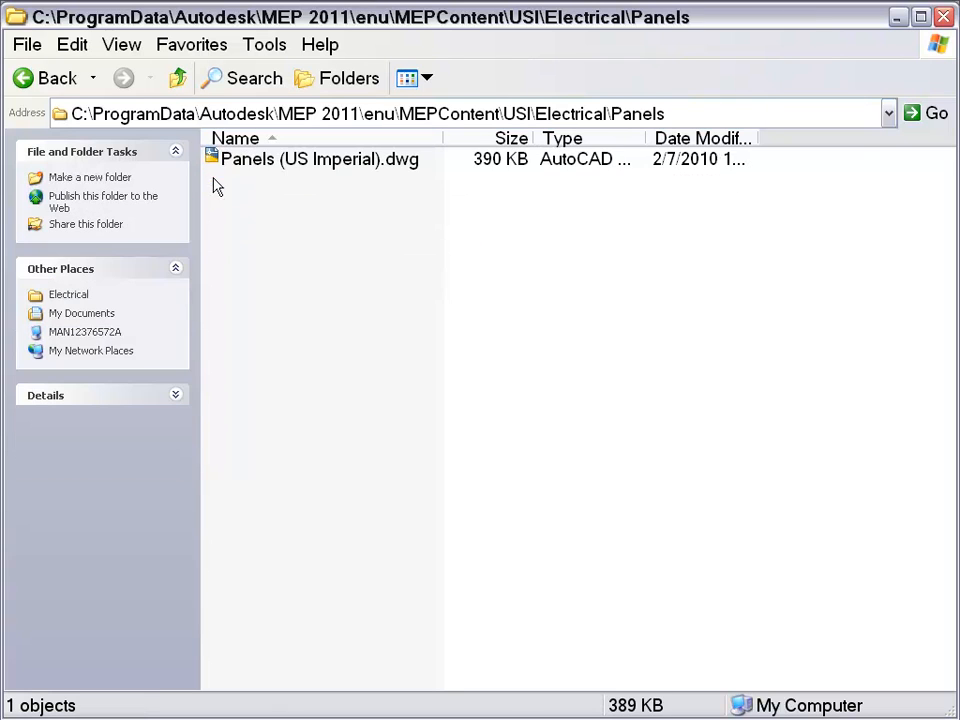
{"action": "double_click", "coordinate": [319, 160]}
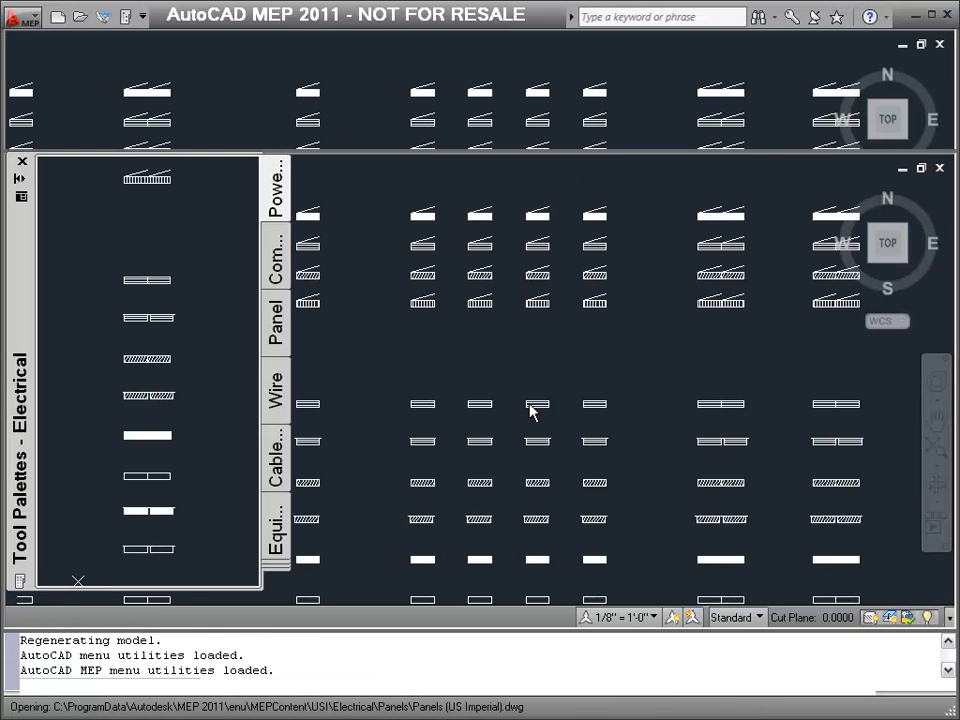
{"action": "left_click", "coordinate": [19, 160]}
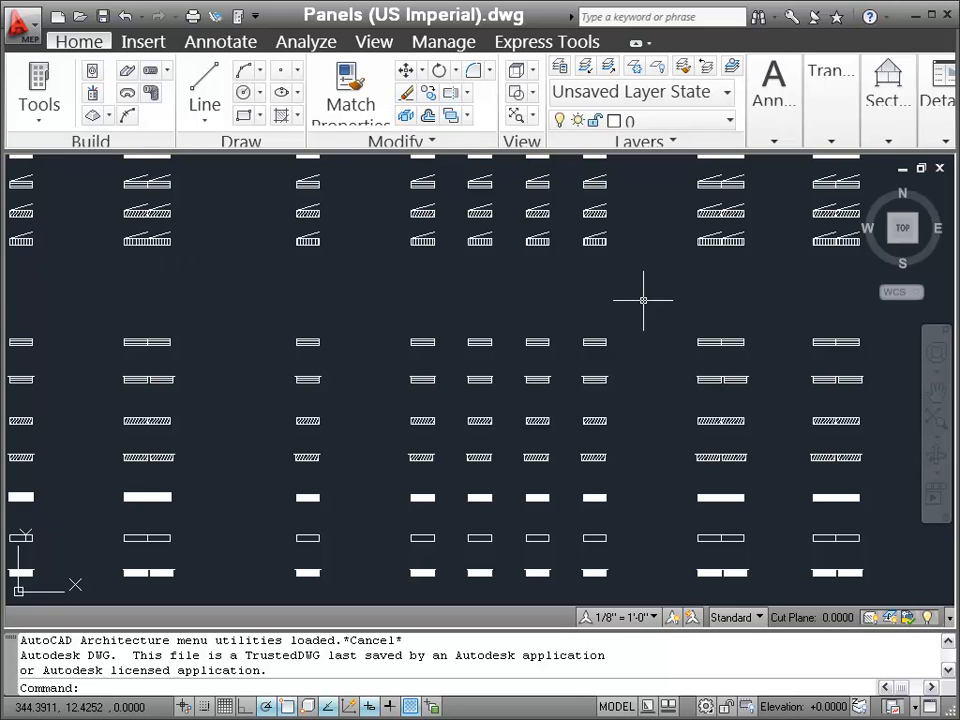
Step: Examine the flat plan symbols and 3D blocks of the panels in an isometric view and return to the top view
{"action": "scroll", "coordinate": [646, 382], "scroll_direction": "down", "scroll_amount": 2}
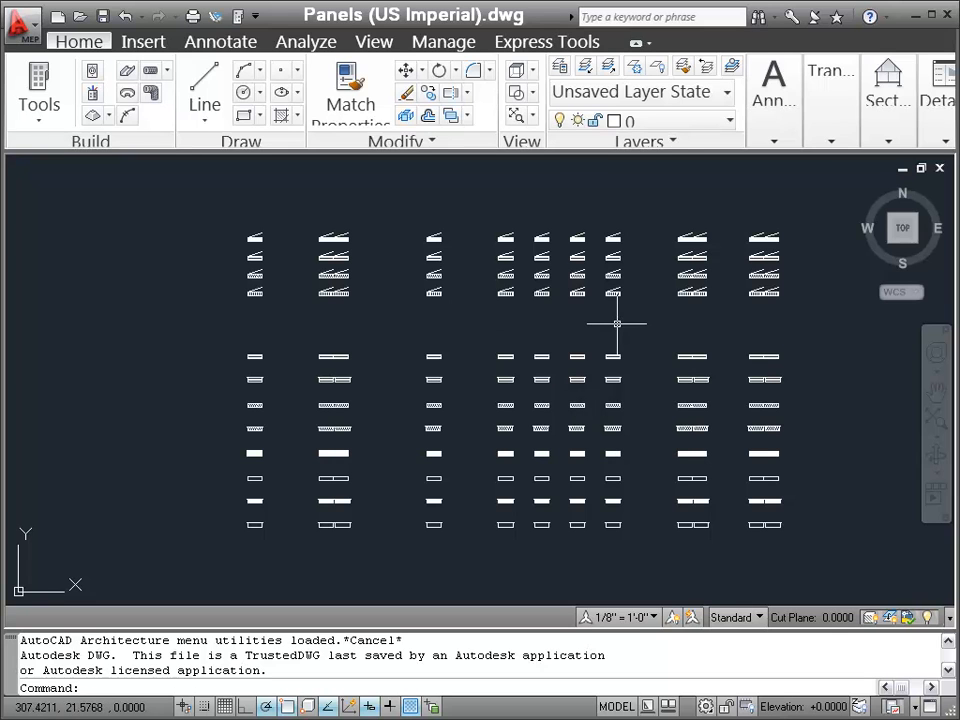
{"action": "left_click", "coordinate": [893, 250]}
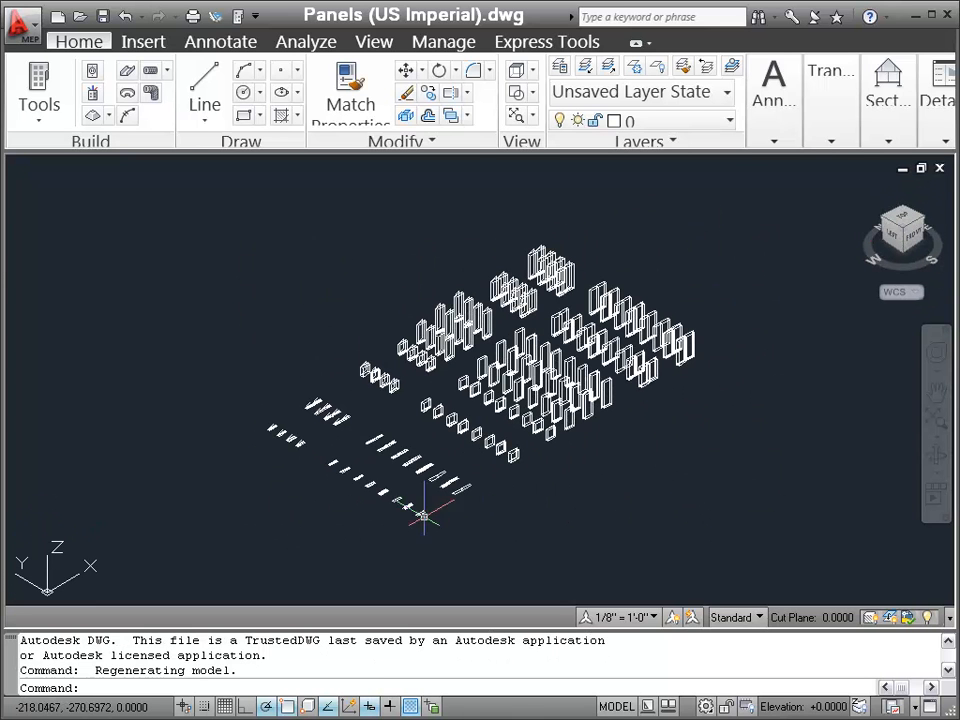
{"action": "scroll", "coordinate": [418, 514], "scroll_direction": "up", "scroll_amount": 4}
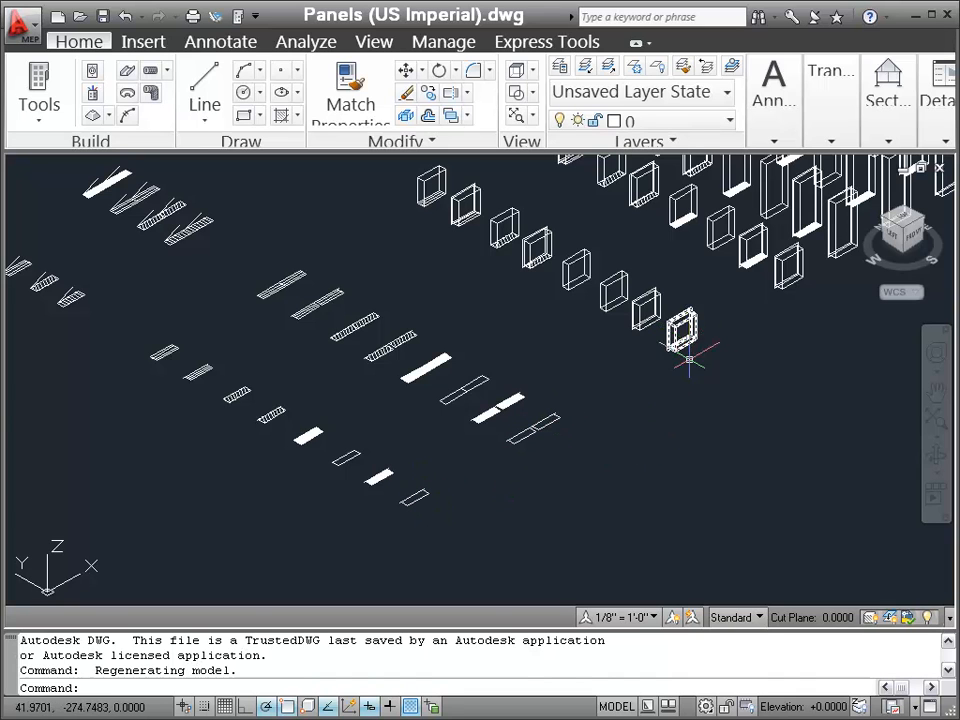
{"action": "scroll", "coordinate": [628, 454], "scroll_direction": "down", "scroll_amount": 3}
{"action": "scroll", "coordinate": [634, 503], "scroll_direction": "down", "scroll_amount": 1}
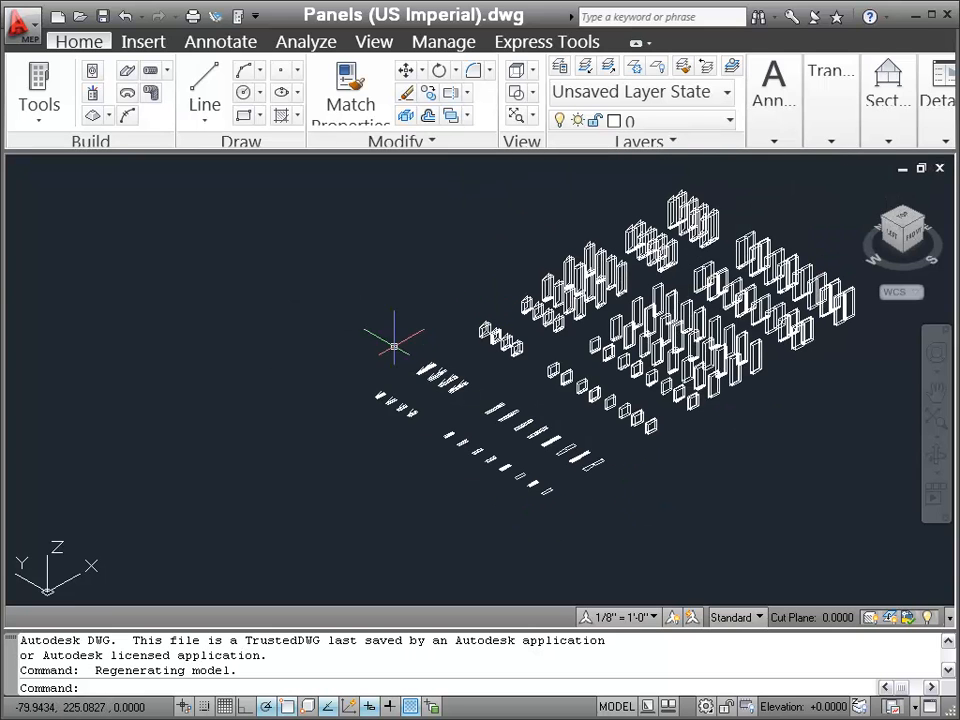
{"action": "scroll", "coordinate": [369, 349], "scroll_direction": "up", "scroll_amount": 4}
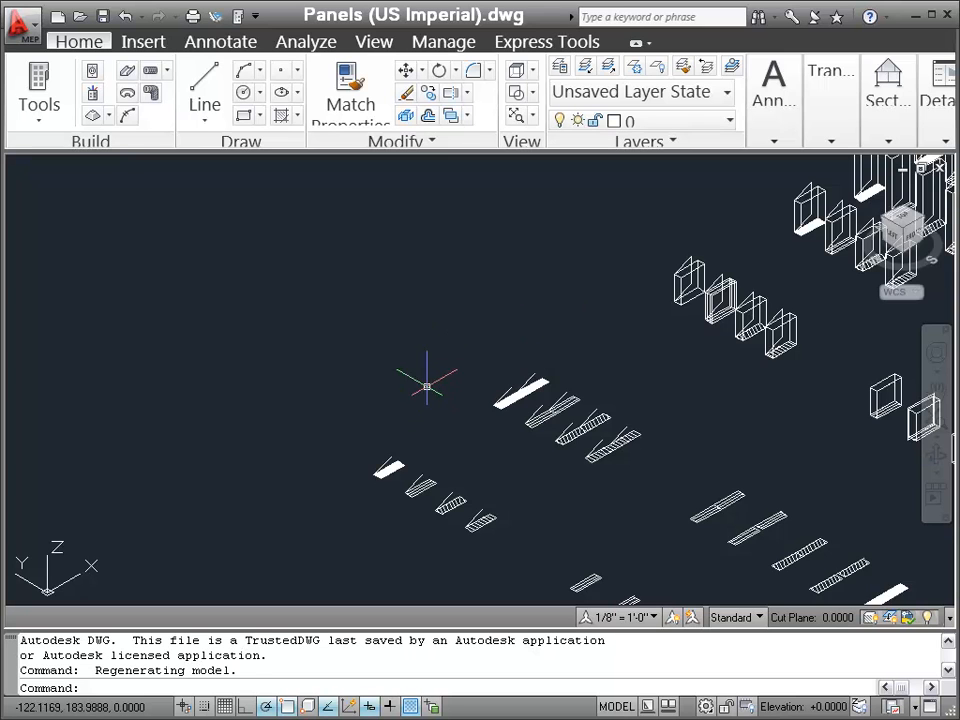
{"action": "scroll", "coordinate": [427, 385], "scroll_direction": "down", "scroll_amount": 3}
{"action": "scroll", "coordinate": [420, 370], "scroll_direction": "down", "scroll_amount": 1}
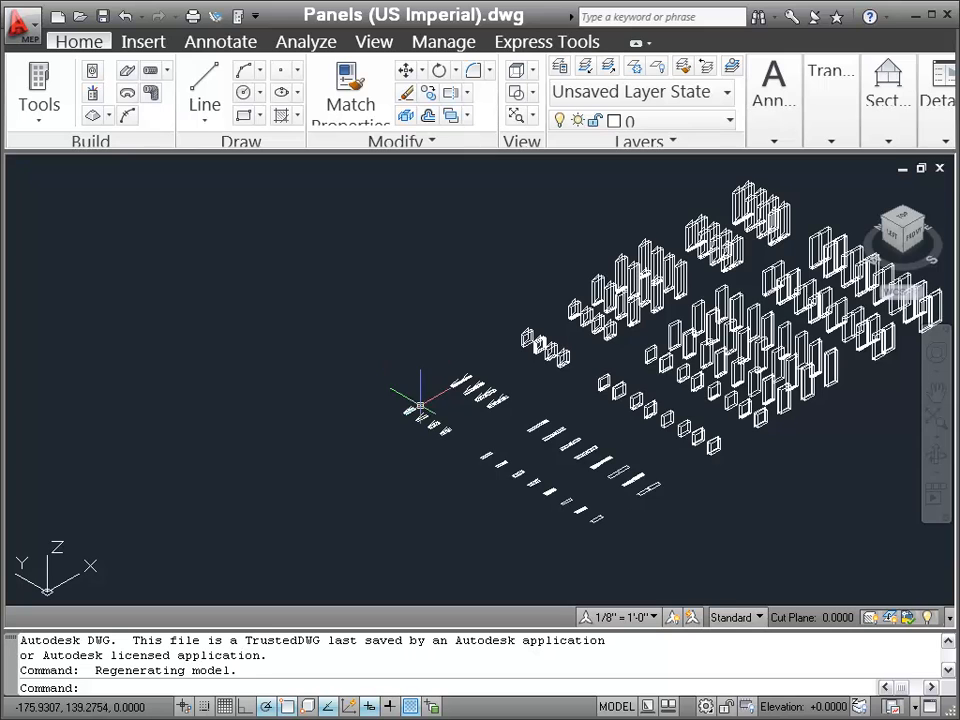
{"action": "scroll", "coordinate": [420, 394], "scroll_direction": "up", "scroll_amount": 5}
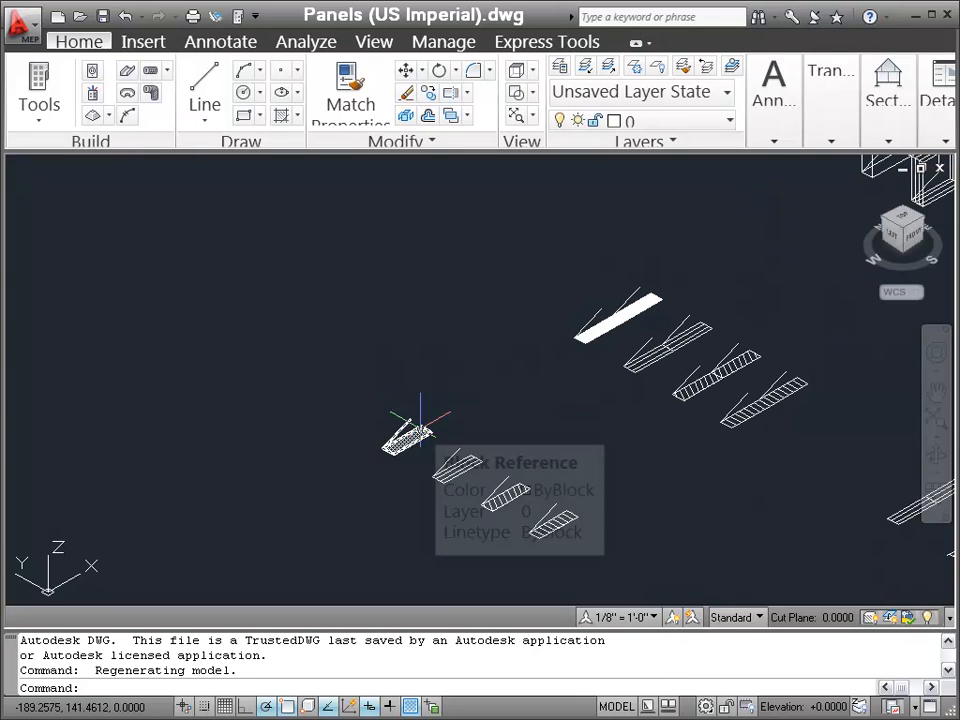
{"action": "scroll", "coordinate": [261, 454], "scroll_direction": "down", "scroll_amount": 6}
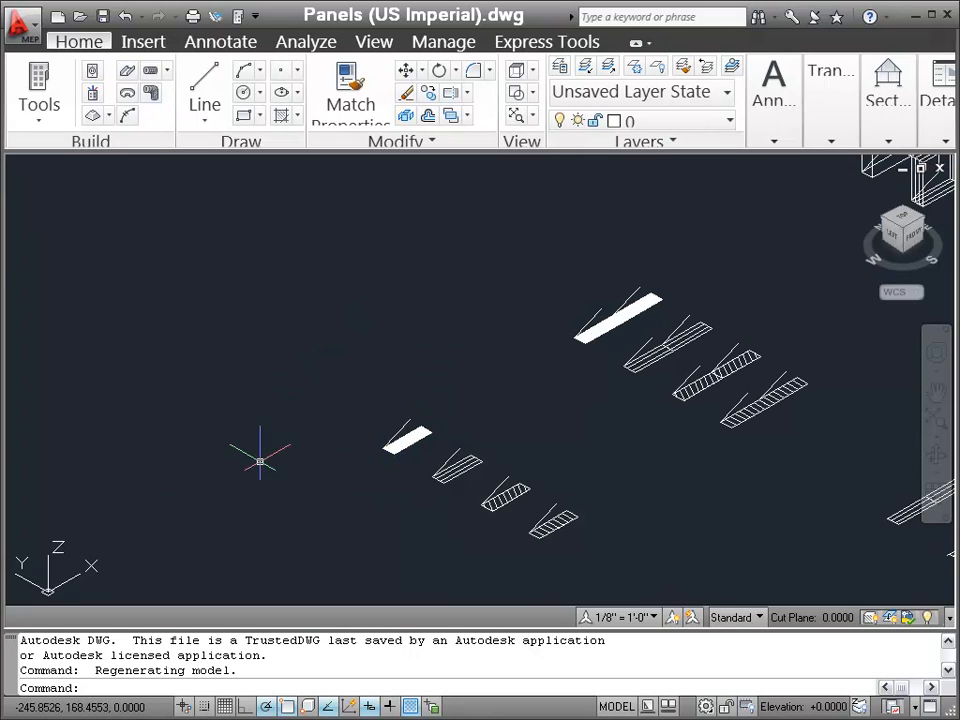
{"action": "scroll", "coordinate": [489, 383], "scroll_direction": "up", "scroll_amount": 4}
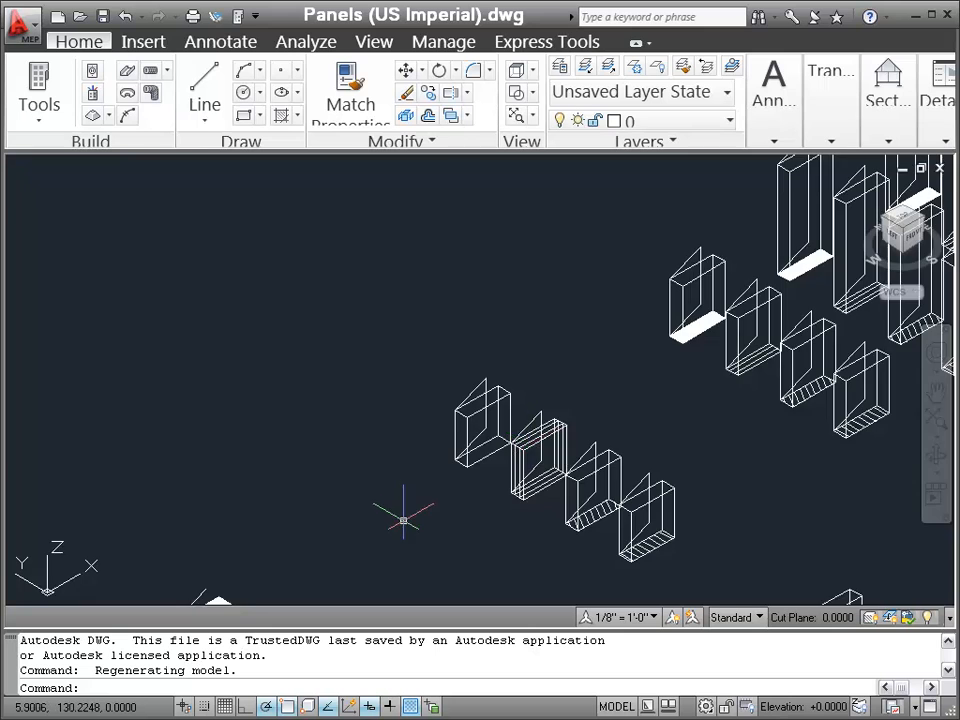
{"action": "scroll", "coordinate": [340, 355], "scroll_direction": "down", "scroll_amount": 5}
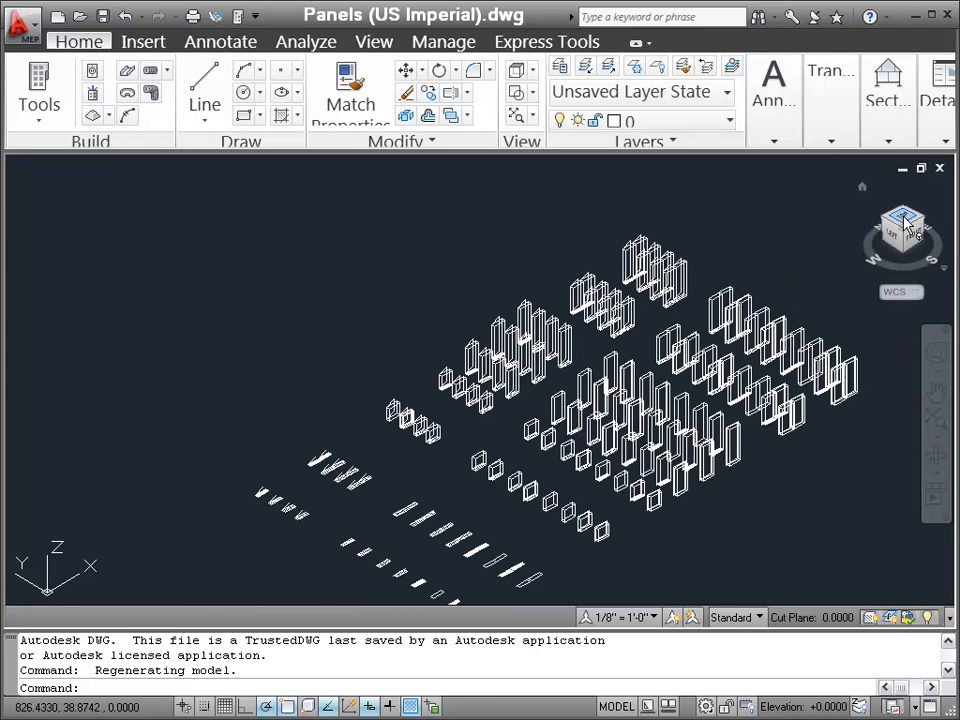
{"action": "left_click", "coordinate": [907, 225]}
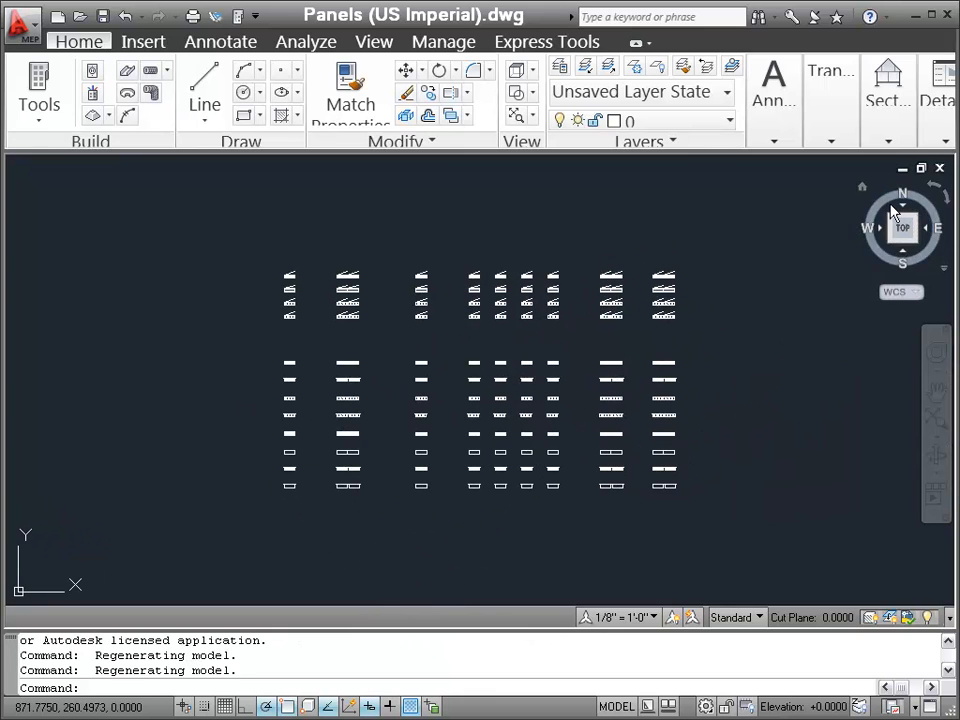
Step: Close the panels drawing without saving and open Power (US Imperial).dwg from the Electrical\Devices folder
{"action": "left_click", "coordinate": [940, 168]}
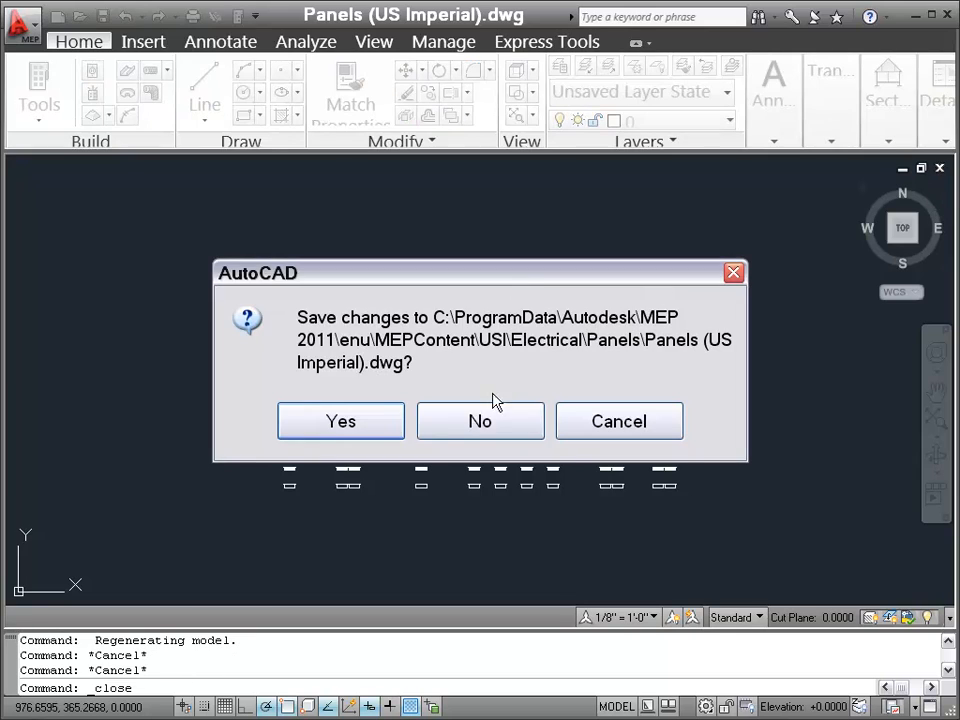
{"action": "left_click", "coordinate": [480, 420]}
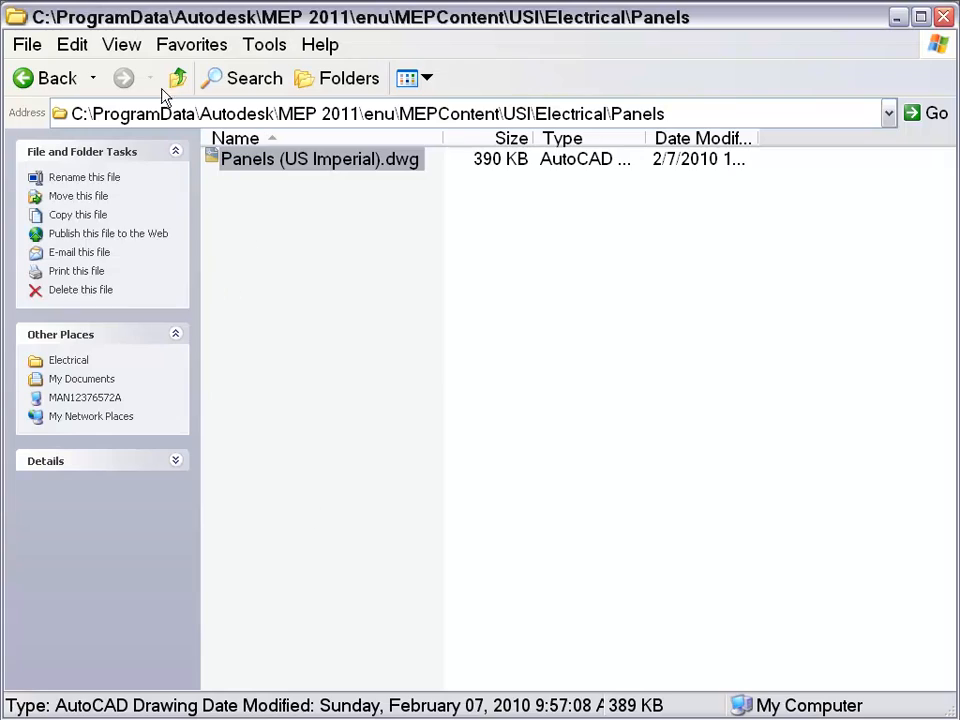
{"action": "left_click", "coordinate": [180, 79]}
{"action": "double_click", "coordinate": [242, 163]}
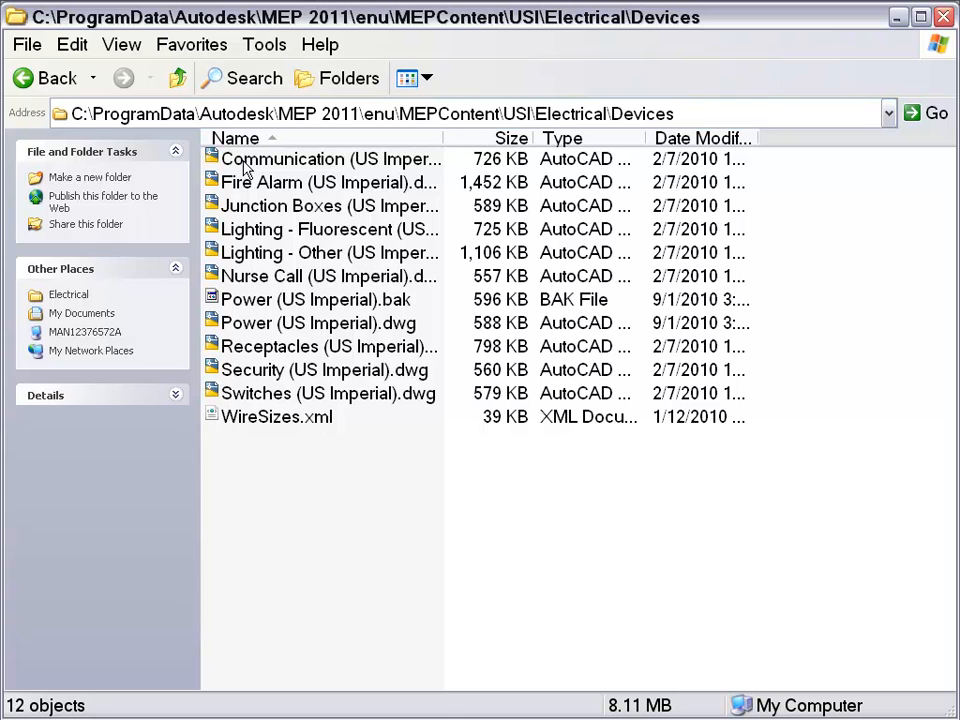
{"action": "left_click", "coordinate": [277, 328]}
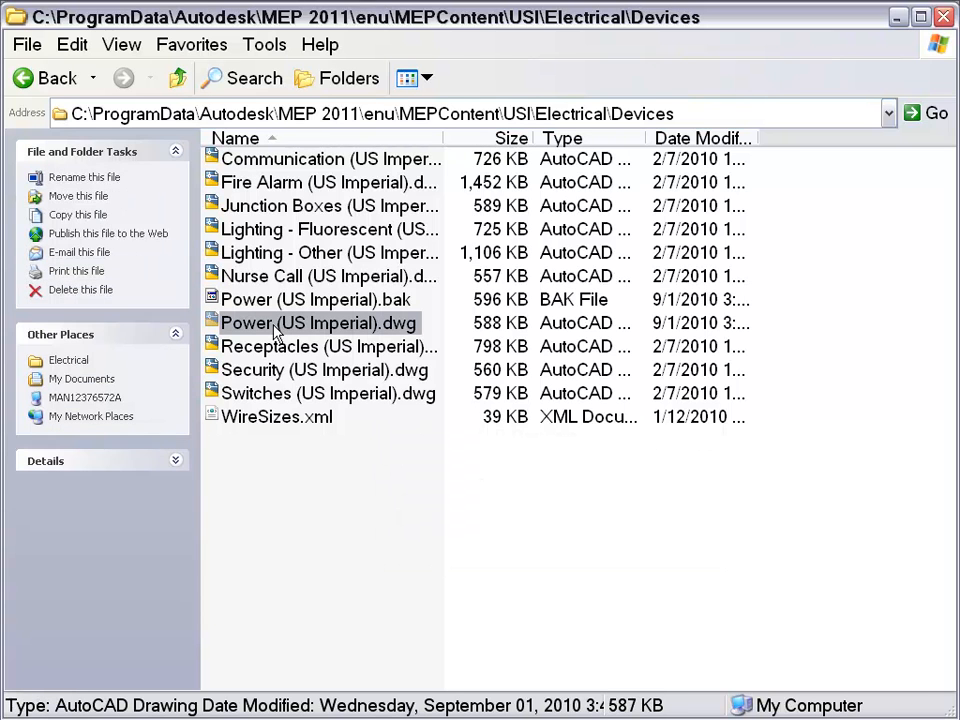
{"action": "double_click", "coordinate": [277, 325]}
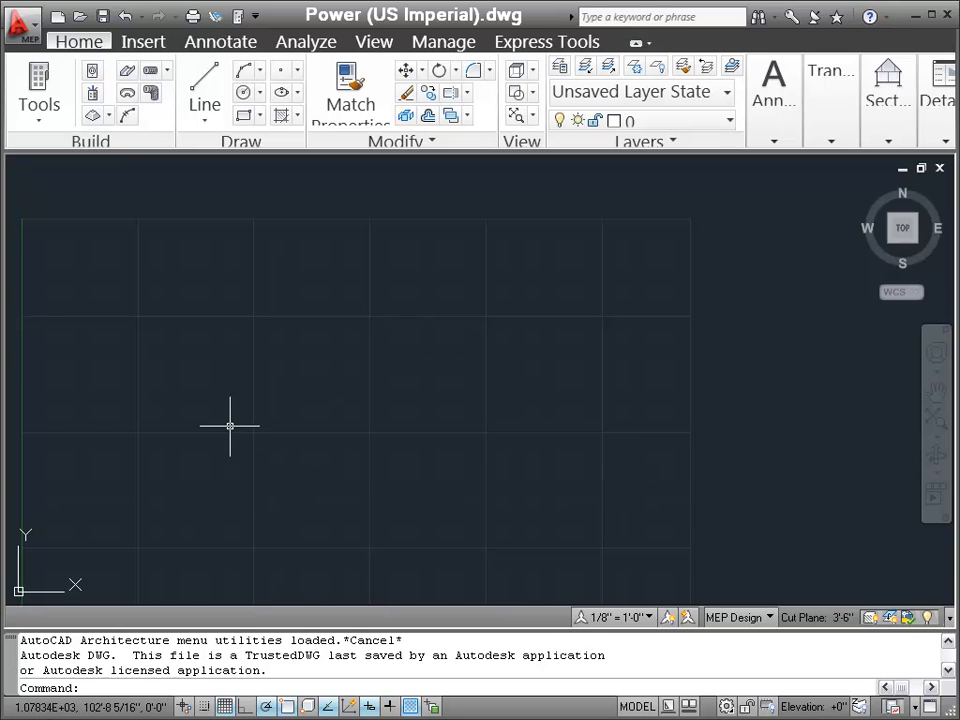
Step: Open the Style Manager and expand the list of device styles under Electrical Objects
{"action": "left_click", "coordinate": [441, 48]}
{"action": "left_click", "coordinate": [538, 82]}
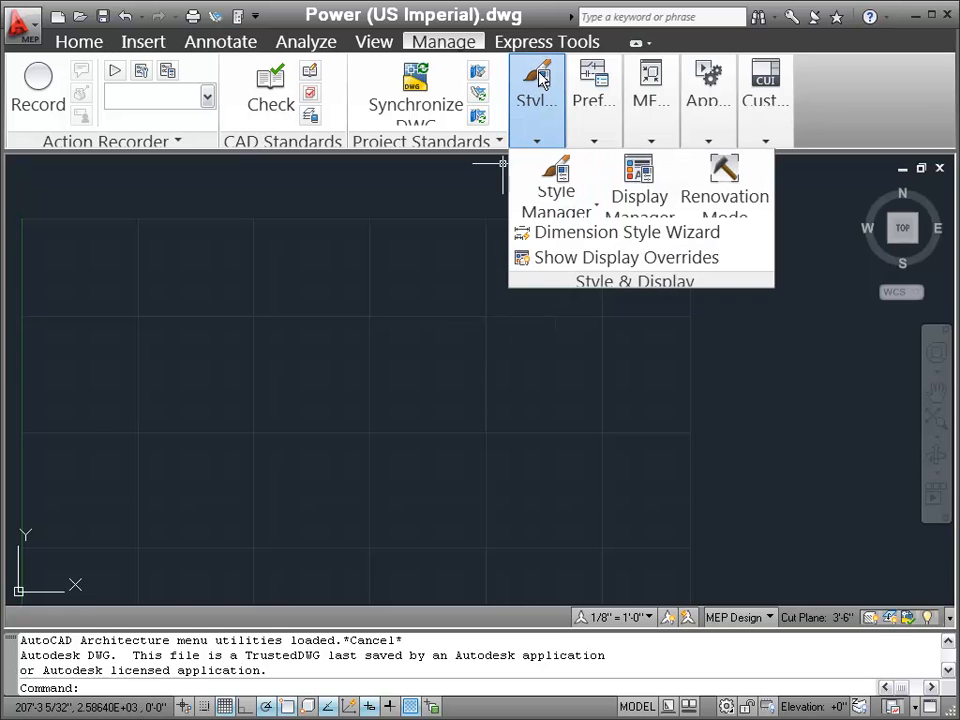
{"action": "left_click", "coordinate": [545, 200]}
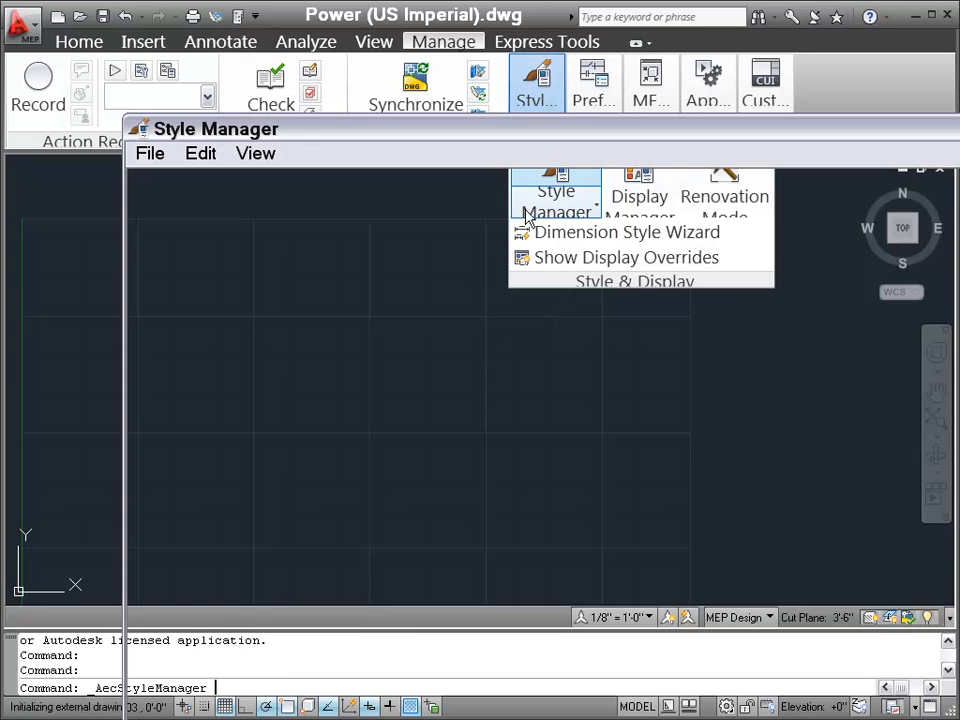
{"action": "left_click_drag", "start_coordinate": [370, 130], "coordinate": [325, 36]}
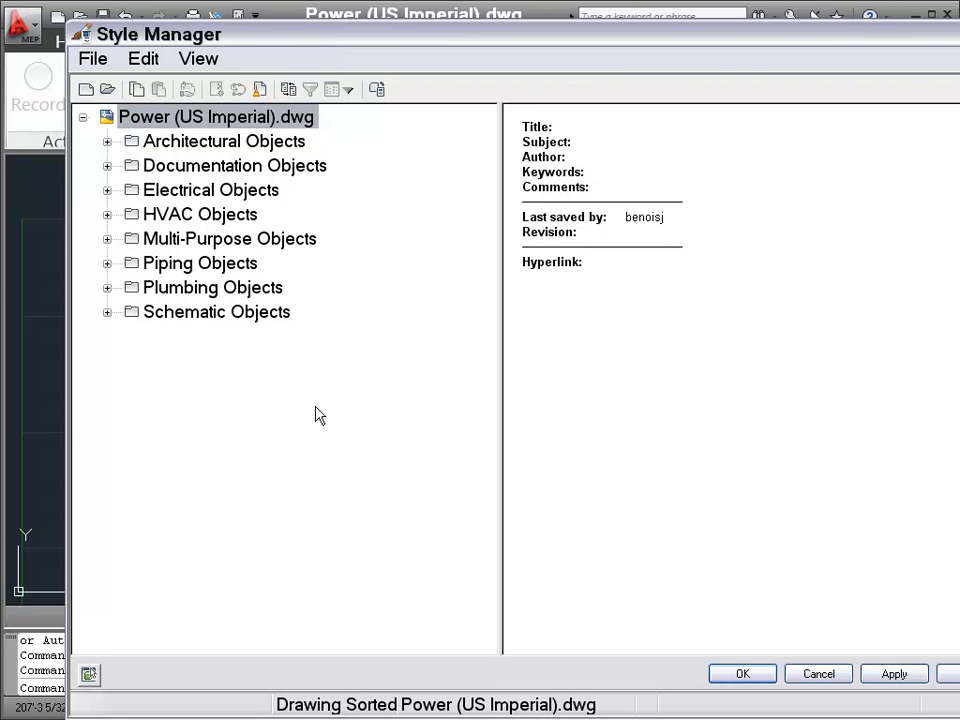
{"action": "left_click", "coordinate": [107, 190]}
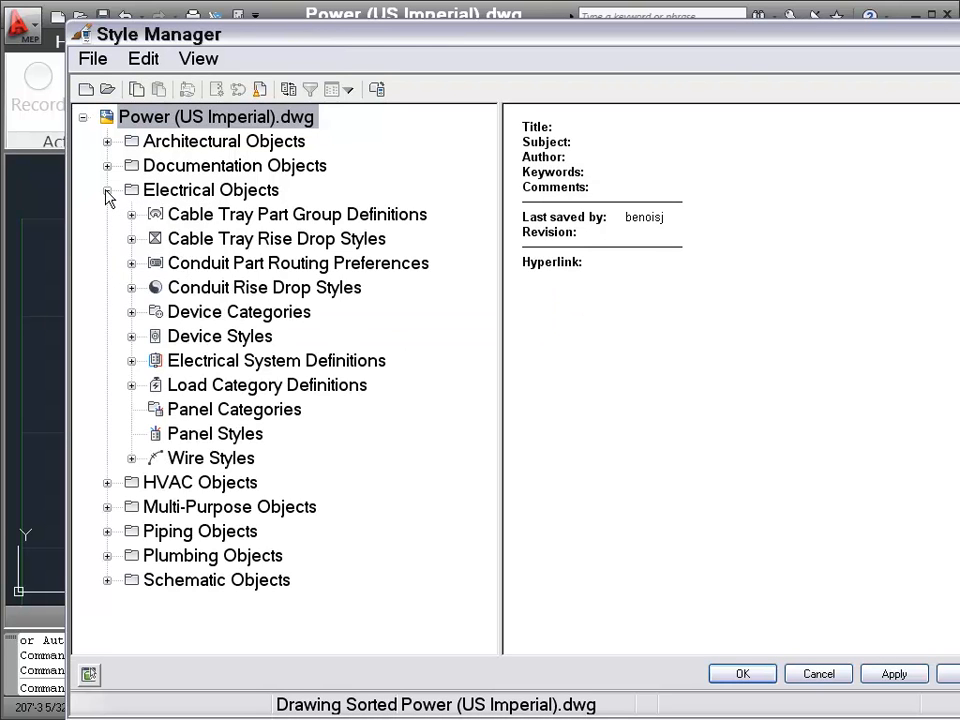
{"action": "left_click", "coordinate": [200, 340]}
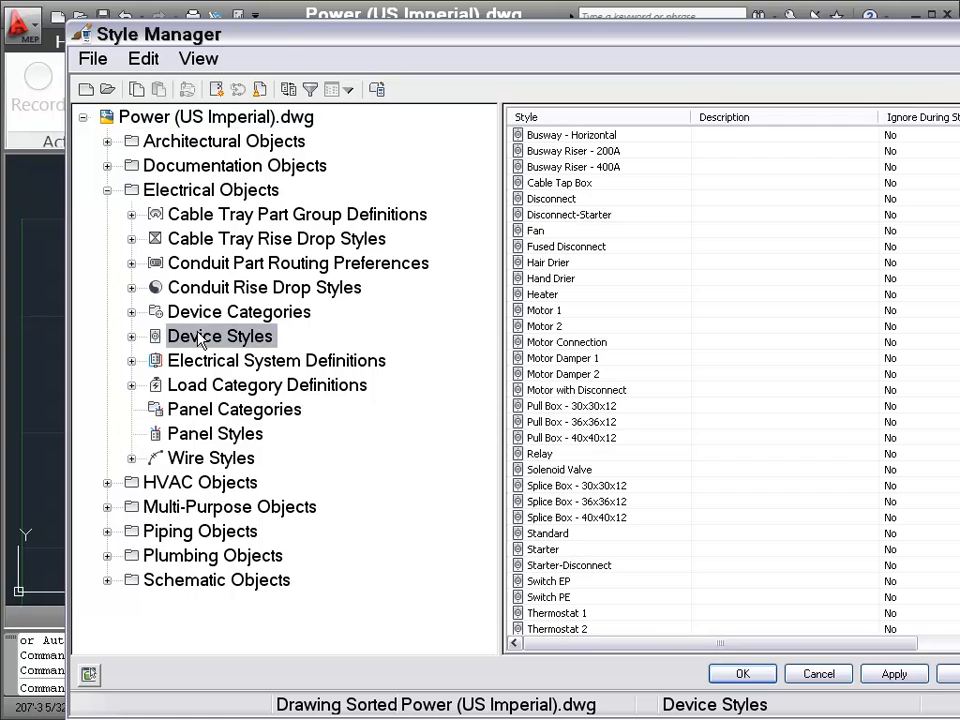
{"action": "left_click", "coordinate": [131, 336]}
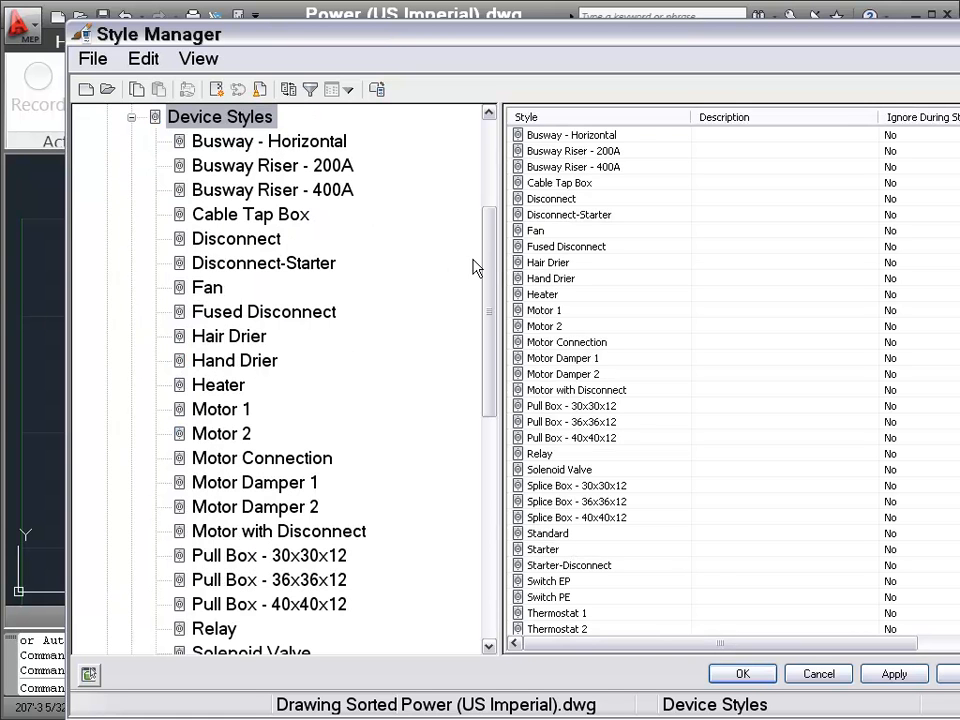
{"action": "mouse_move", "coordinate": [489, 268]}
{"action": "left_mouse_down"}
{"action": "mouse_move", "coordinate": [491, 242]}
{"action": "mouse_move", "coordinate": [476, 437]}
{"action": "mouse_move", "coordinate": [489, 281]}
{"action": "left_mouse_up"}
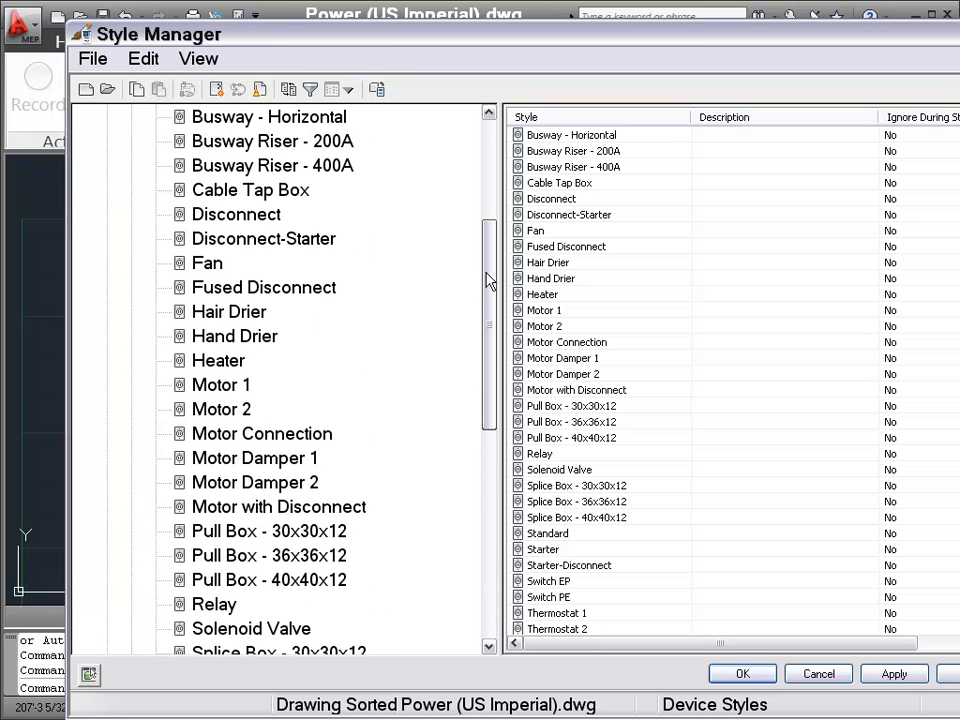
Step: Examine the view blocks of the Fused Disconnect device style's Plan and Reflected views and cancel the Style Manager
{"action": "left_click_drag", "start_coordinate": [489, 281], "coordinate": [498, 250]}
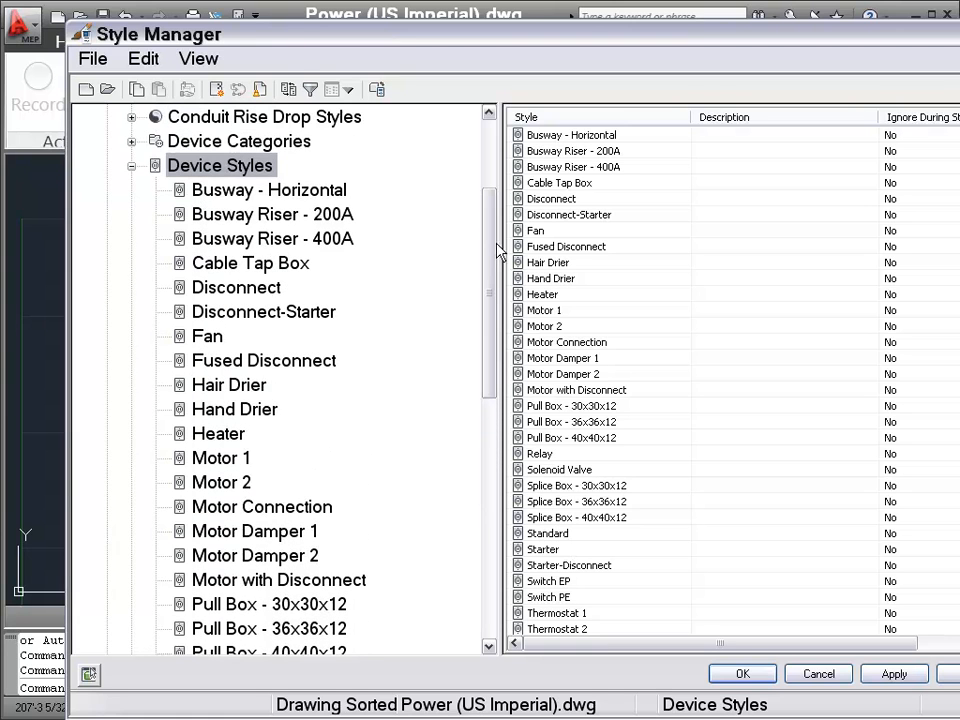
{"action": "left_click", "coordinate": [314, 368]}
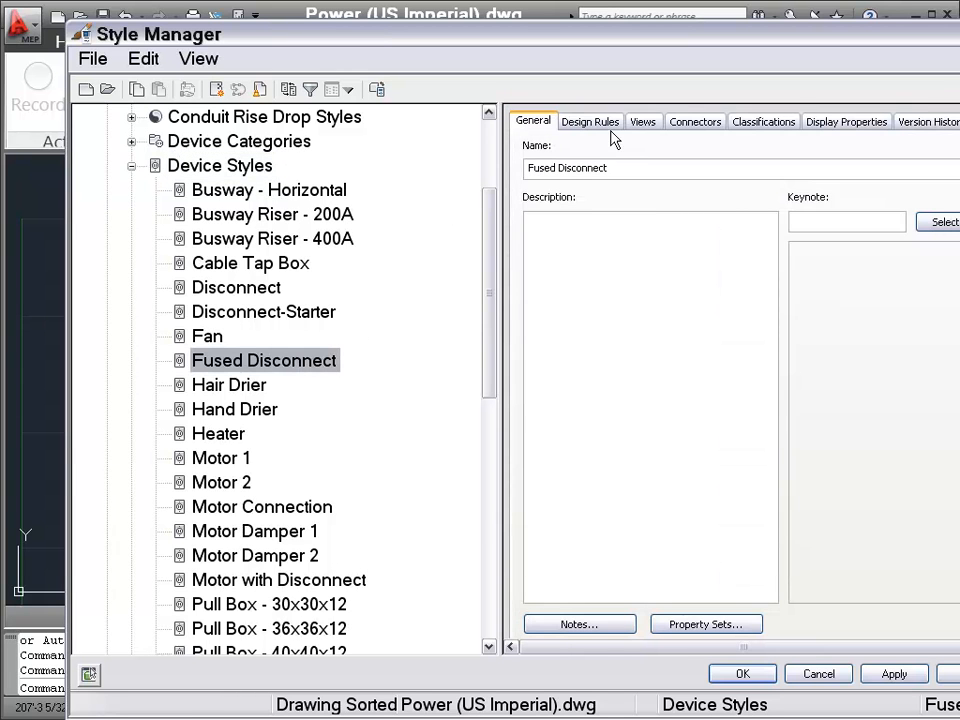
{"action": "left_click", "coordinate": [645, 124]}
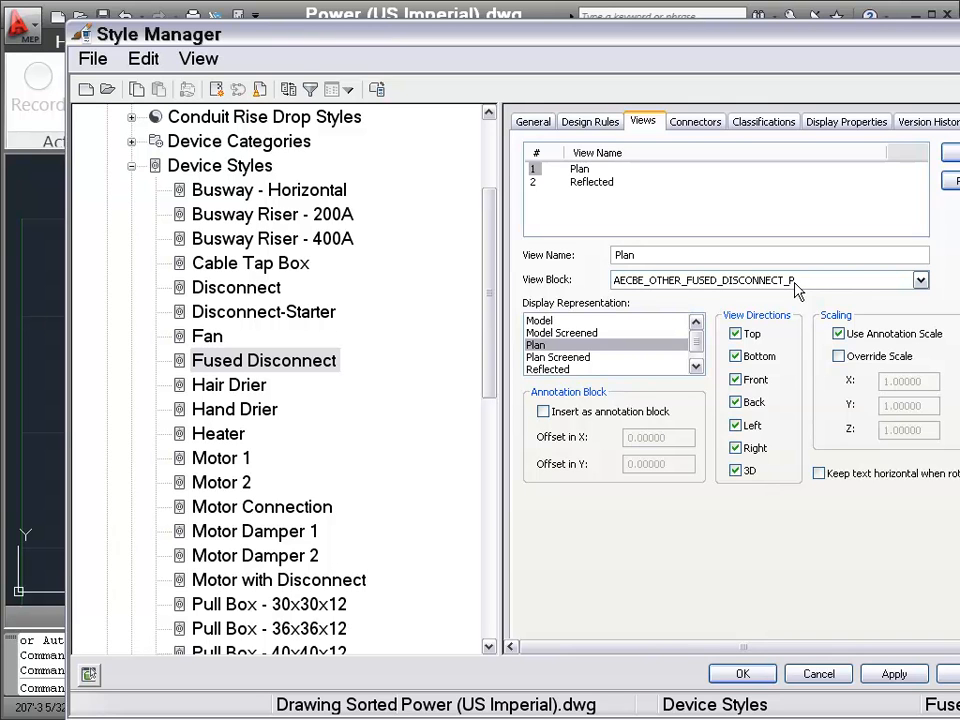
{"action": "left_click", "coordinate": [537, 190]}
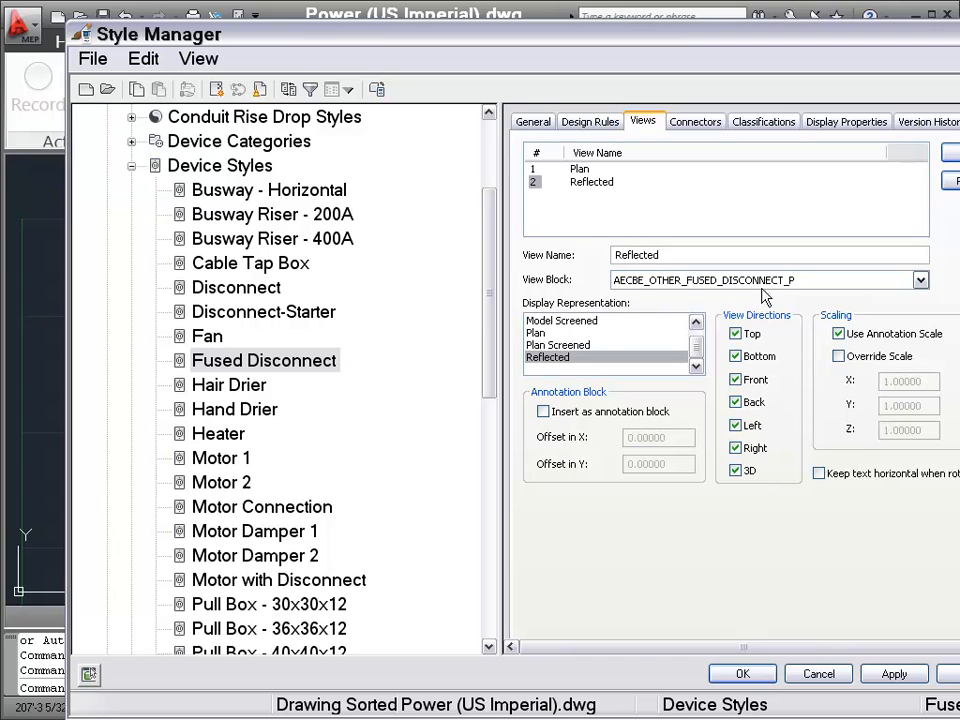
{"action": "left_click", "coordinate": [536, 172]}
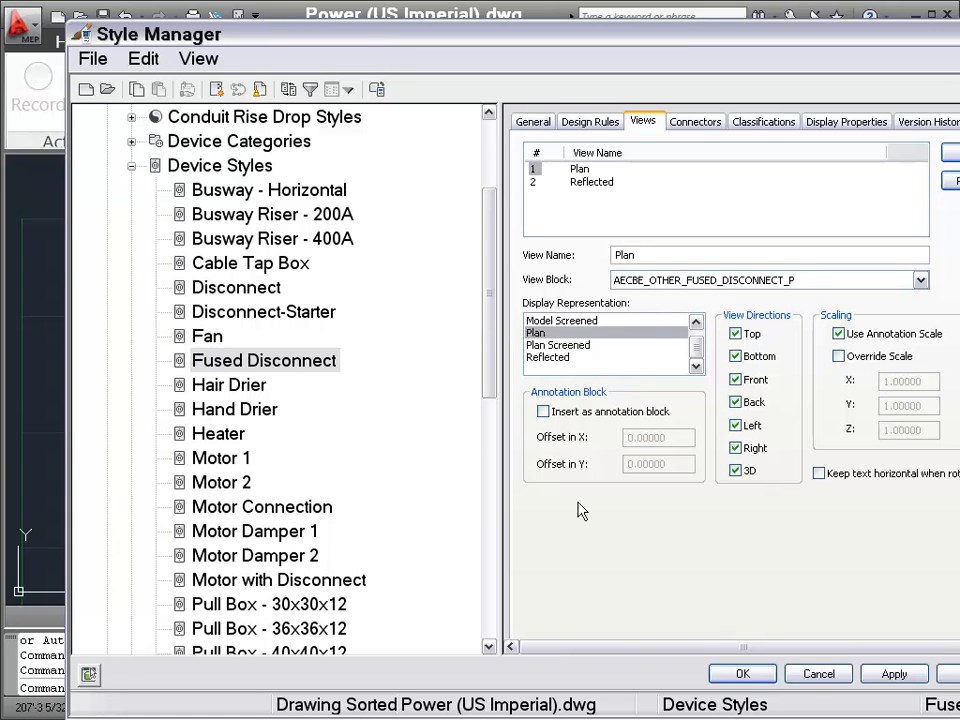
{"action": "left_click", "coordinate": [818, 675]}
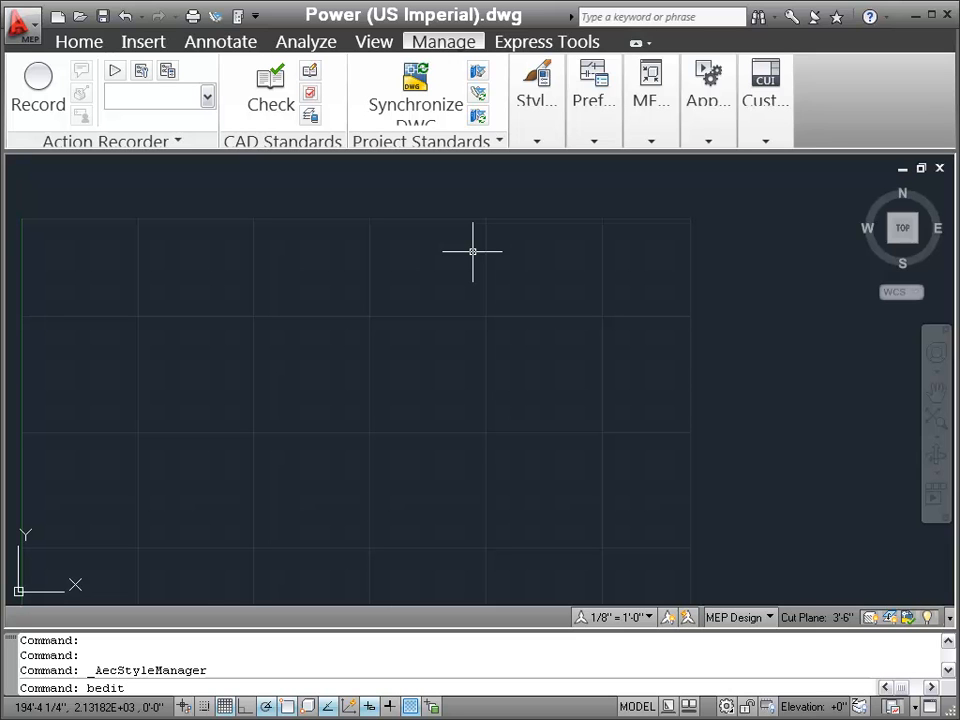
Step: Open the first AECBE_OTHER_DISCO… block, the disconnect plan symbol, in the Block Editor and close the Block Authoring Palettes
{"action": "key", "text": "Return"}
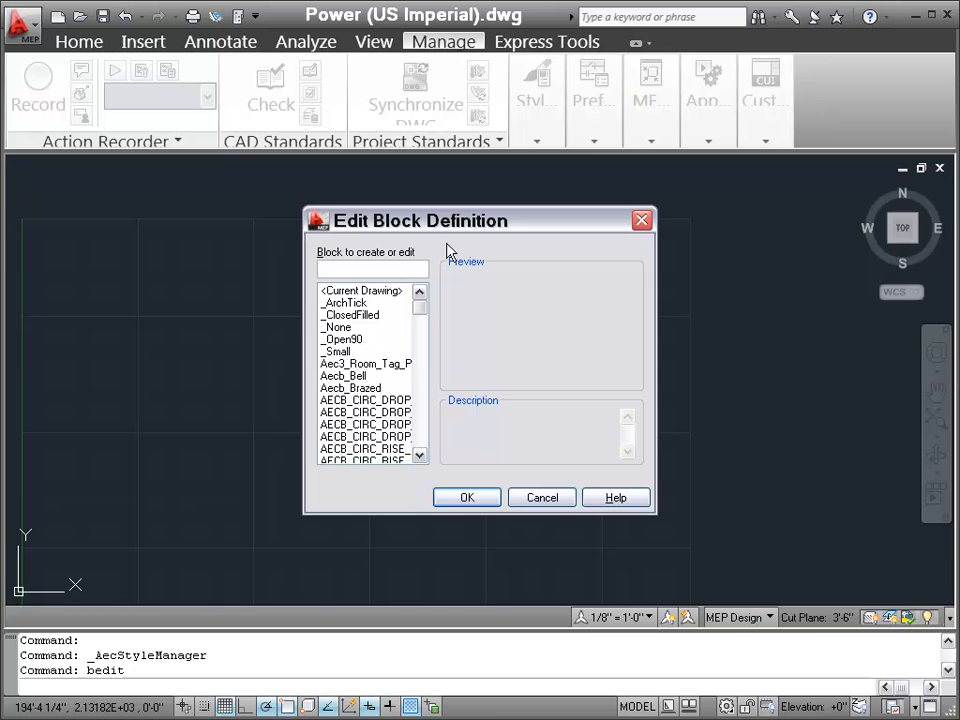
{"action": "scroll", "coordinate": [423, 440], "scroll_direction": "down", "scroll_amount": 1}
{"action": "scroll", "coordinate": [423, 440], "scroll_direction": "down", "scroll_amount": 8}
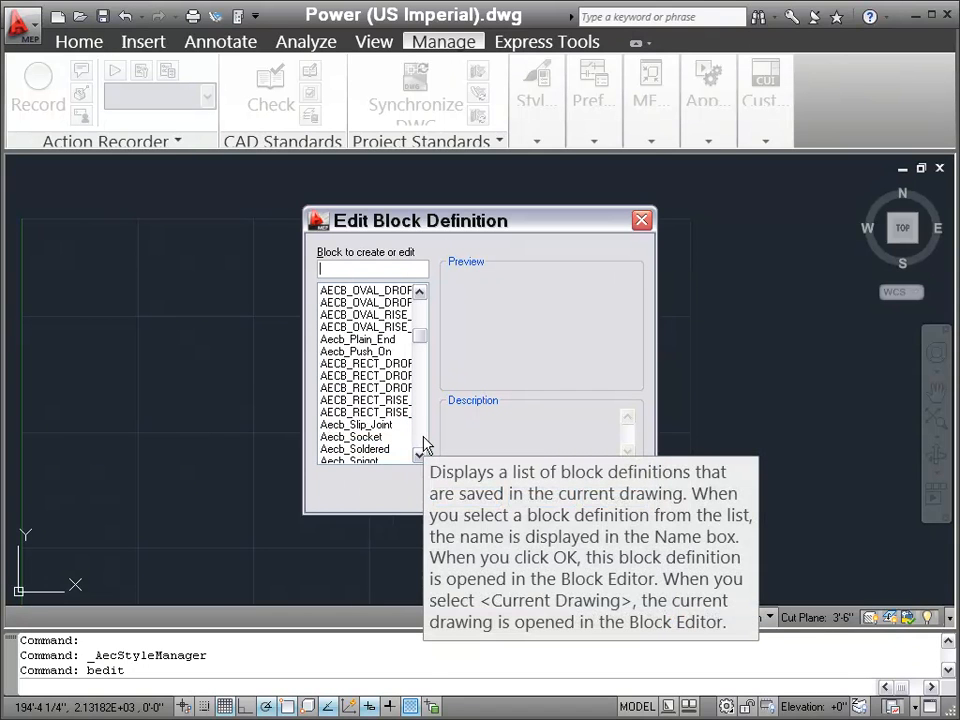
{"action": "scroll", "coordinate": [423, 445], "scroll_direction": "down", "scroll_amount": 4}
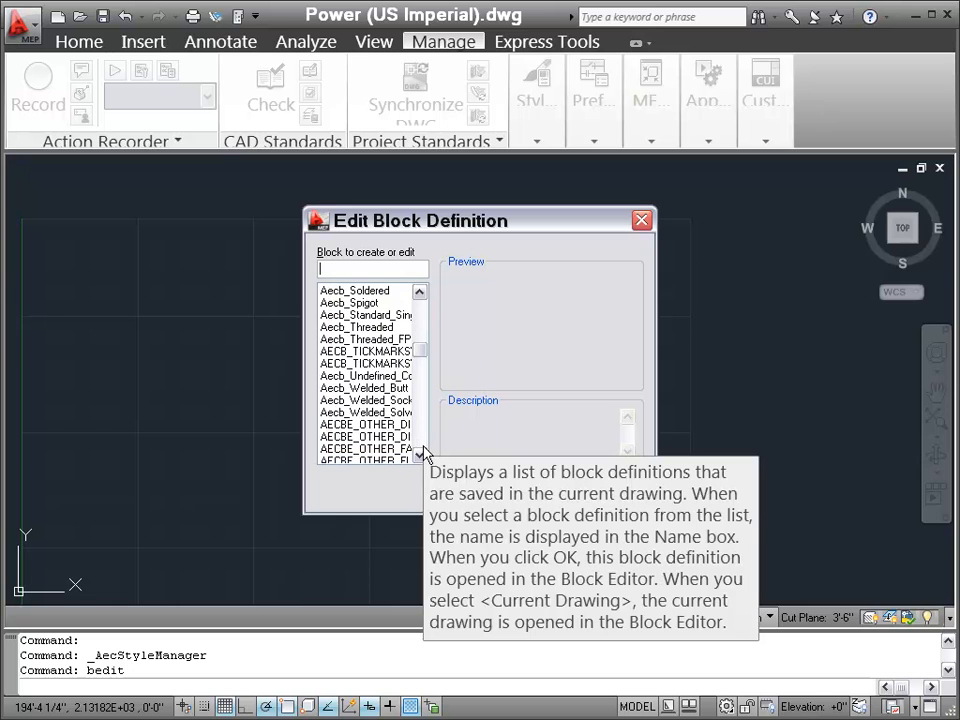
{"action": "scroll", "coordinate": [420, 455], "scroll_direction": "down", "scroll_amount": 2}
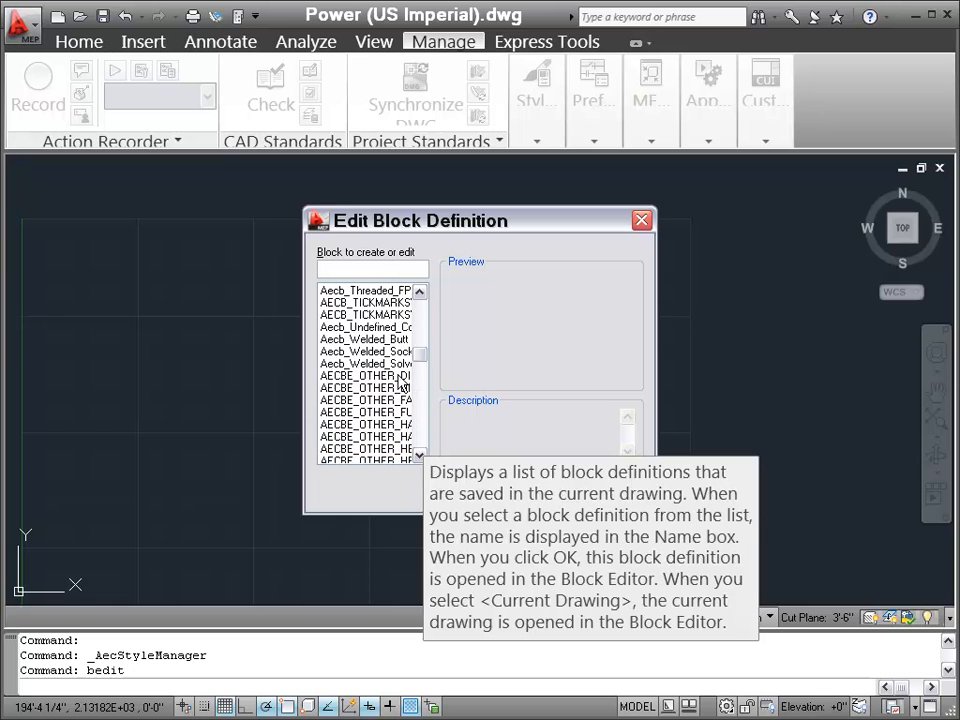
{"action": "left_click", "coordinate": [396, 380]}
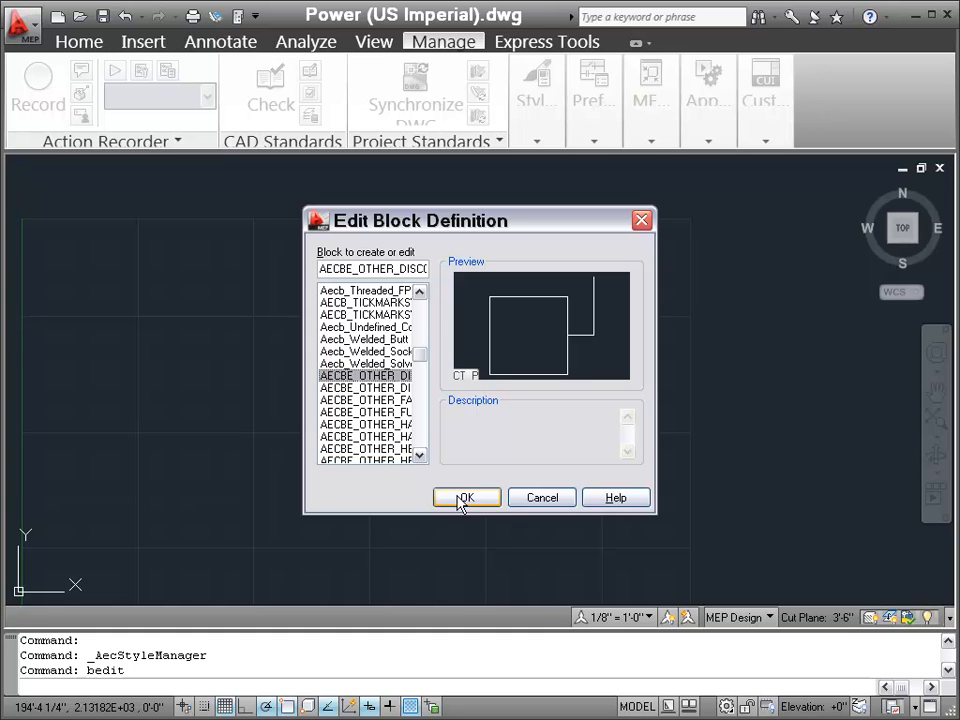
{"action": "left_click", "coordinate": [463, 498]}
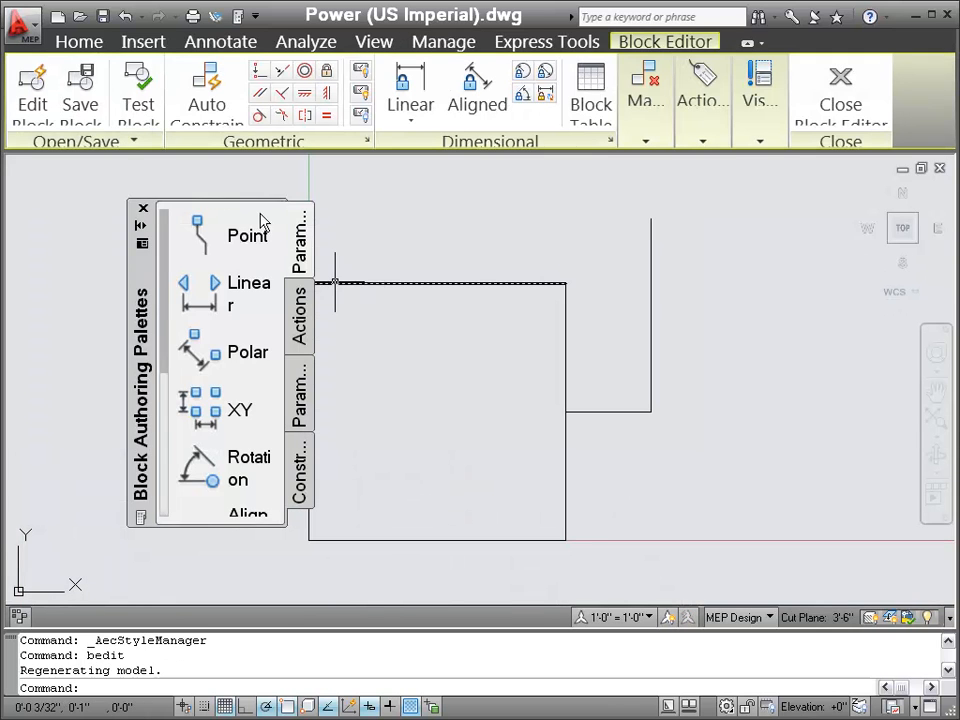
{"action": "left_click", "coordinate": [143, 208]}
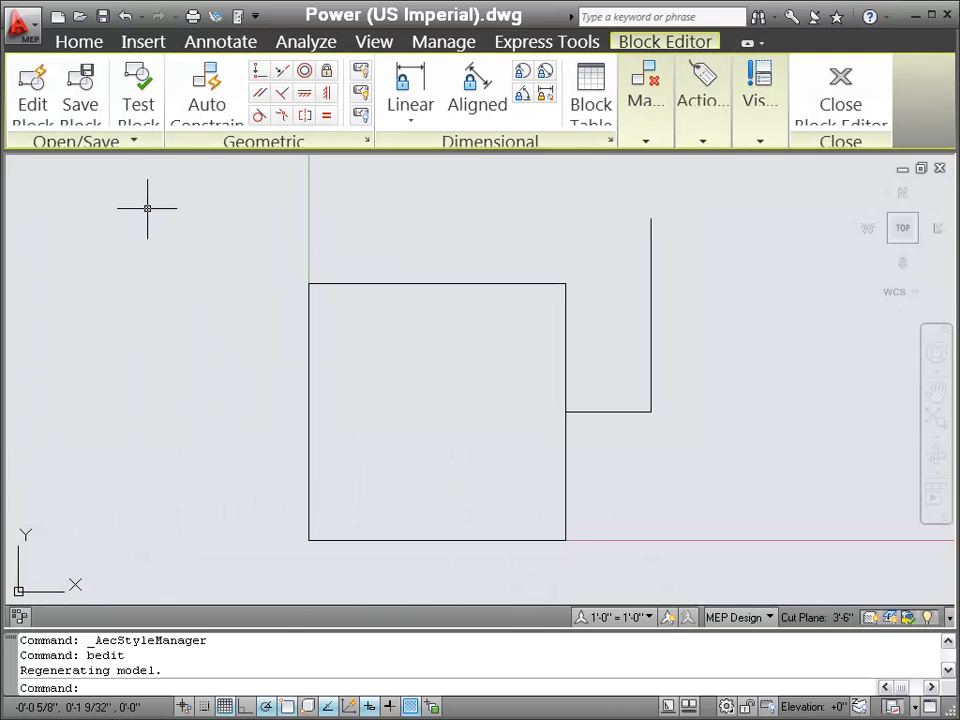
Step: Draw a clearance rectangle about 2 9/16" wide and 3 9/32" high overlapping the disconnect symbol's box and handle
{"action": "scroll", "coordinate": [112, 498], "scroll_direction": "down", "scroll_amount": 4}
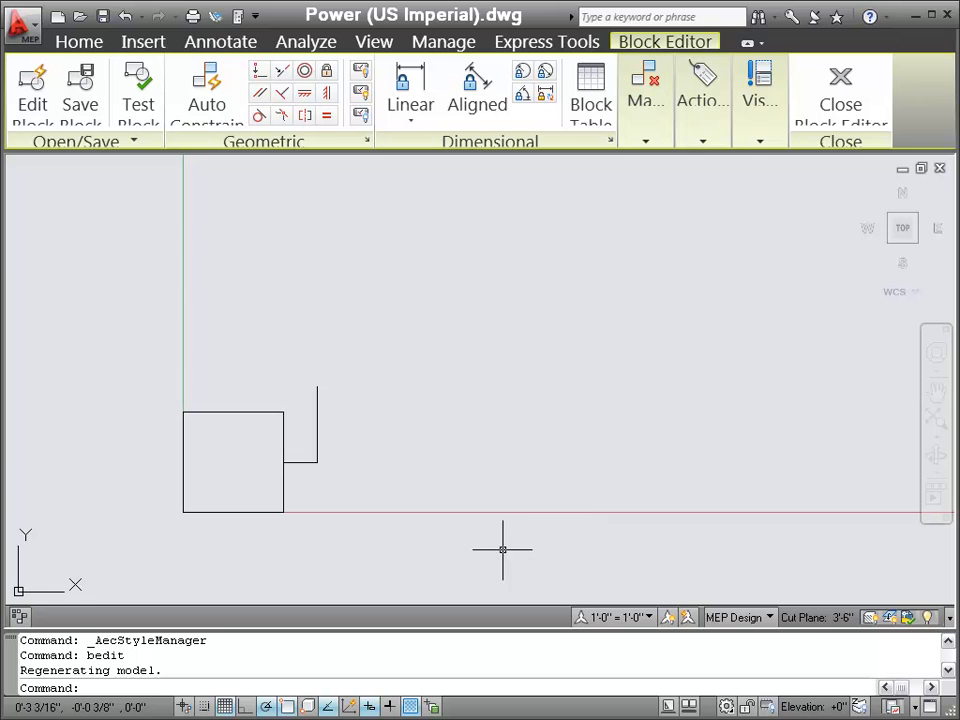
{"action": "left_click", "coordinate": [75, 43]}
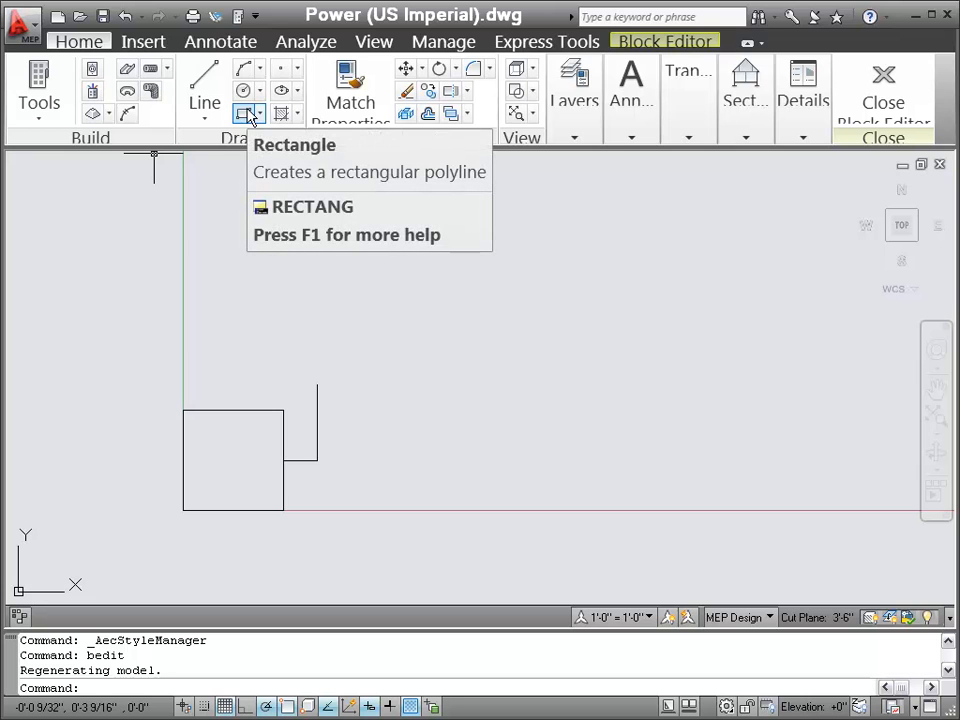
{"action": "left_click", "coordinate": [245, 114]}
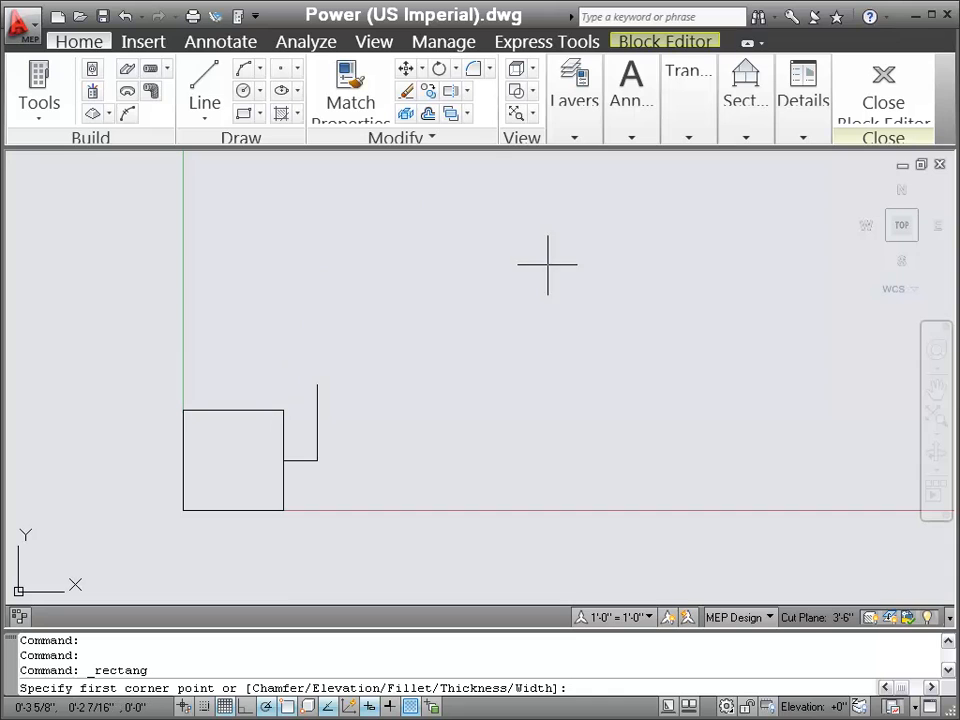
{"action": "left_click", "coordinate": [256, 256]}
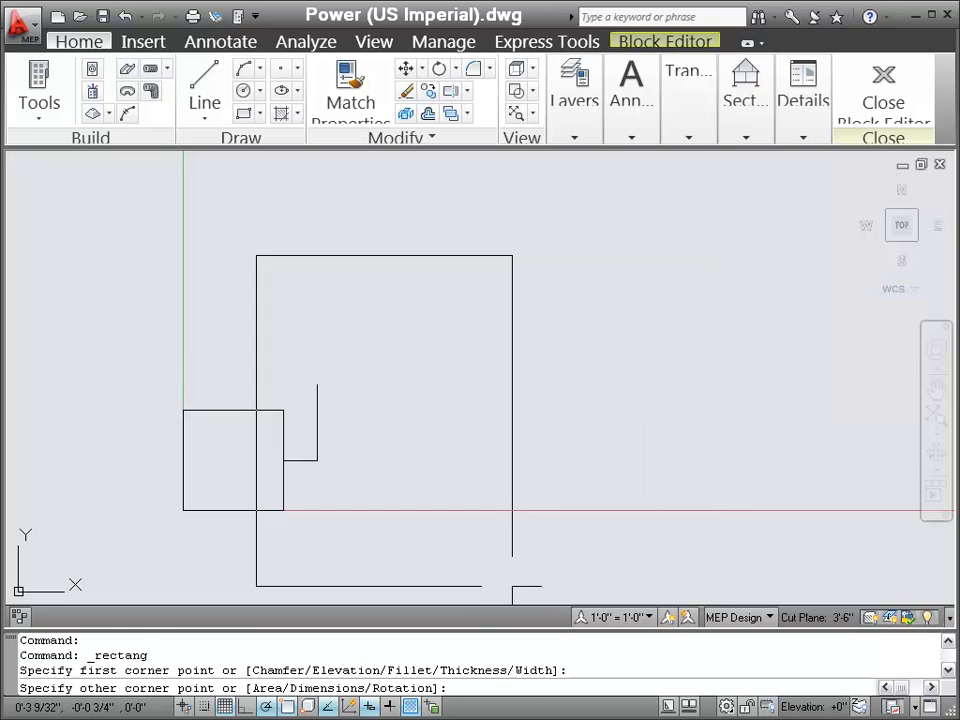
{"action": "left_click", "coordinate": [512, 586]}
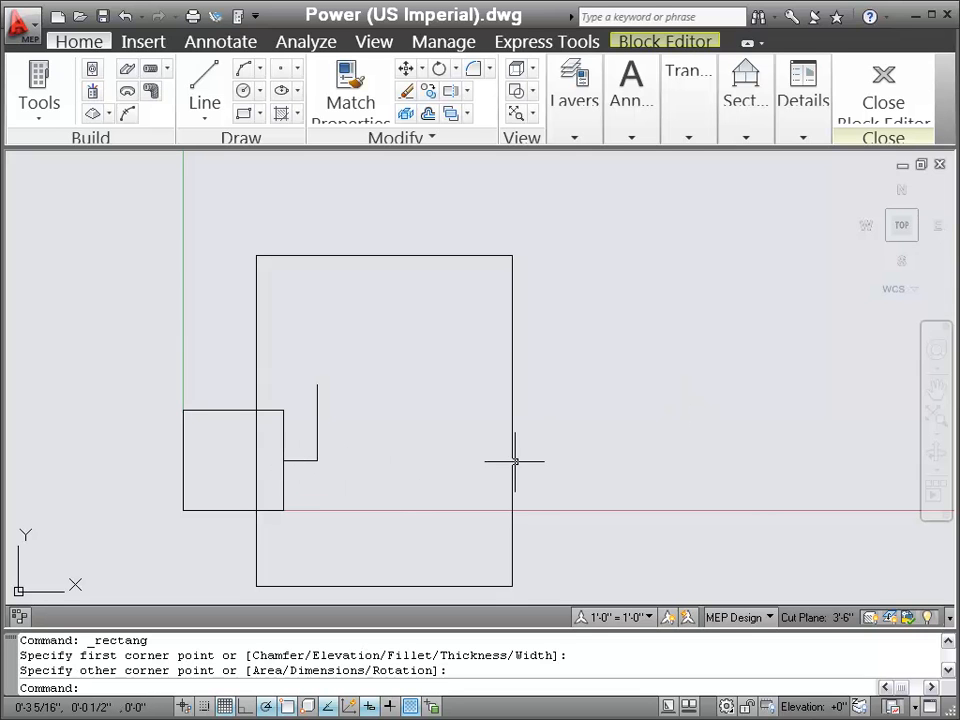
Step: Open the properties of the clearance rectangle and set its layer to Defpoints
{"action": "left_click", "coordinate": [511, 401]}
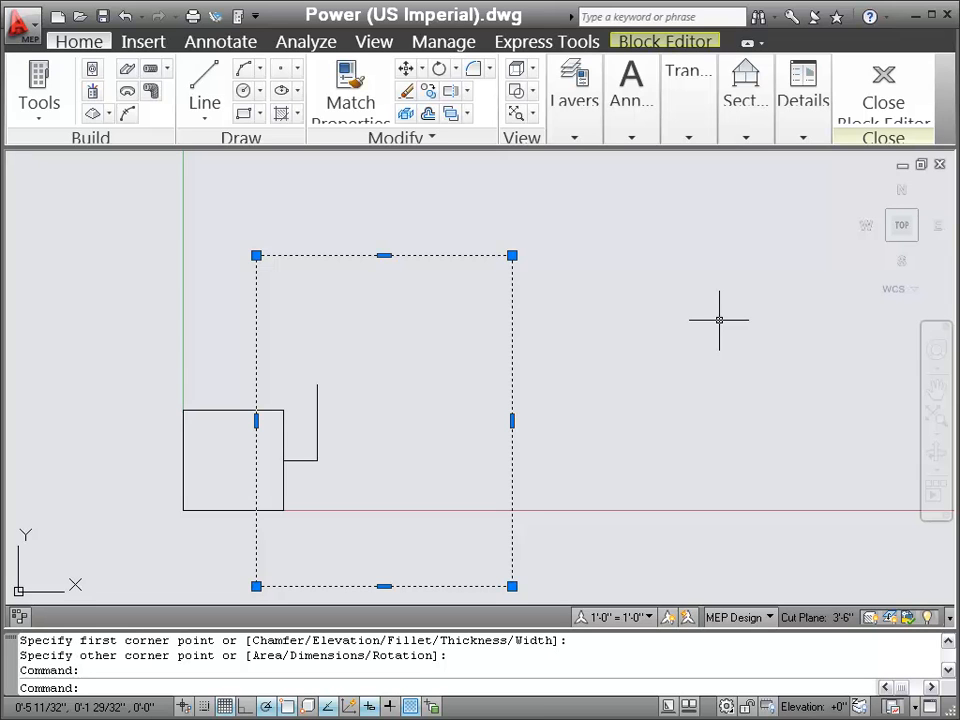
{"action": "right_click", "coordinate": [608, 298]}
{"action": "left_click", "coordinate": [665, 718]}
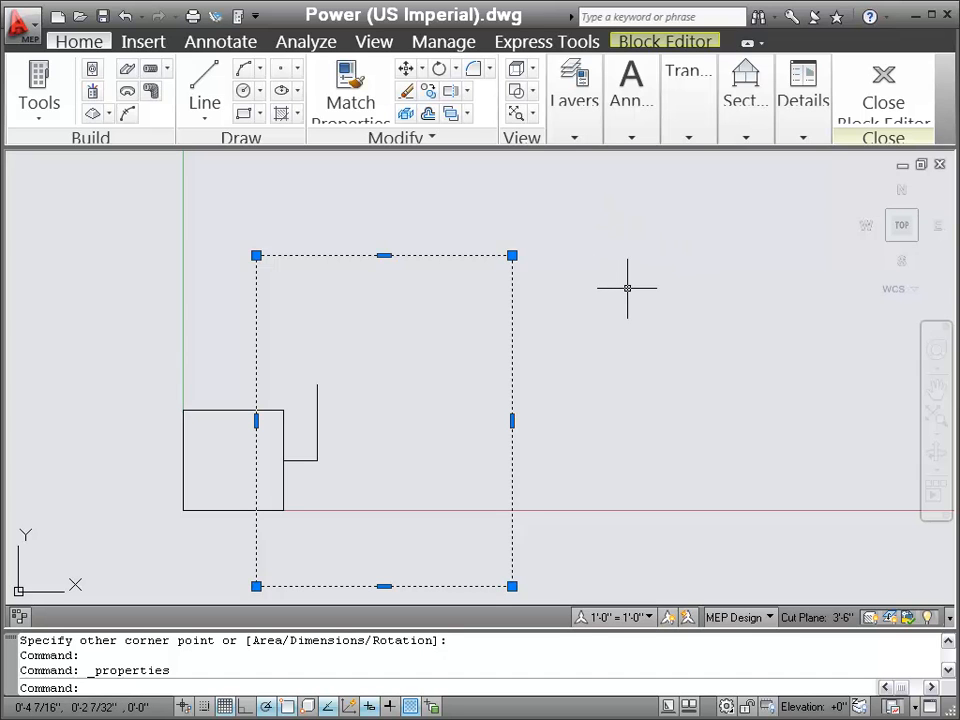
{"action": "left_click", "coordinate": [632, 138]}
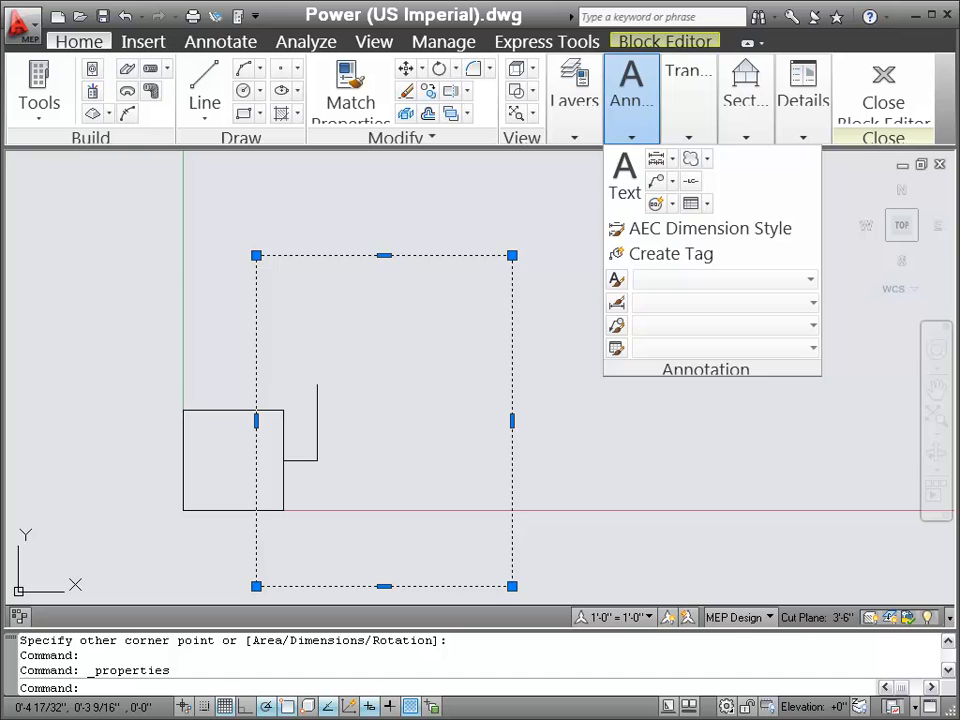
{"action": "mouse_move", "coordinate": [0, 236]}
{"action": "left_mouse_down"}
{"action": "mouse_move", "coordinate": [134, 364]}
{"action": "mouse_move", "coordinate": [208, 204]}
{"action": "mouse_move", "coordinate": [211, 139]}
{"action": "left_mouse_up"}
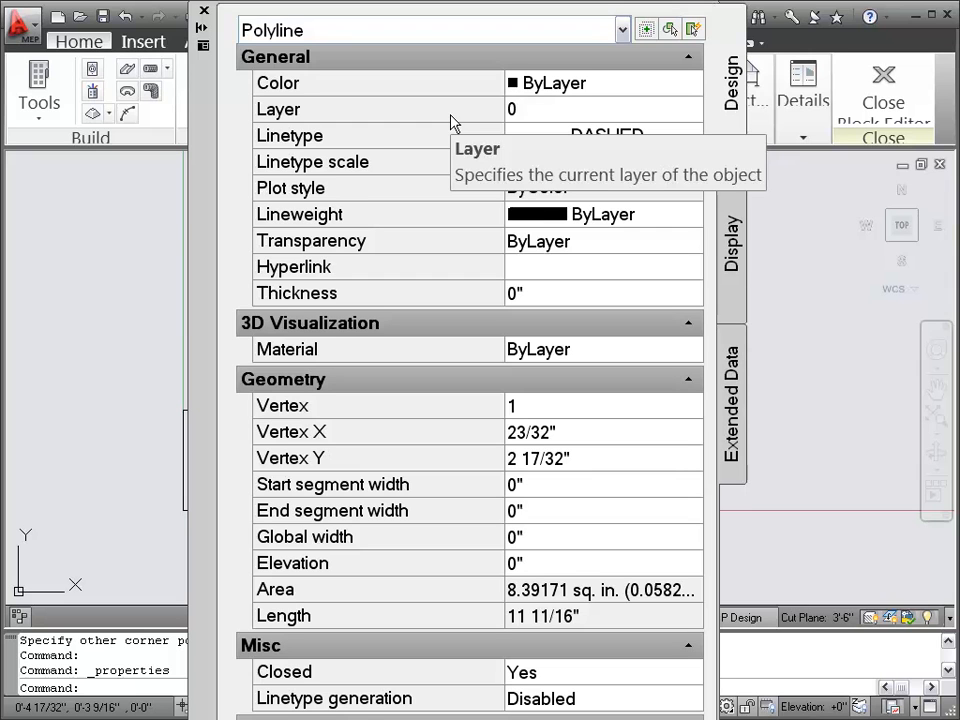
{"action": "left_click", "coordinate": [533, 117]}
{"action": "left_click", "coordinate": [668, 118]}
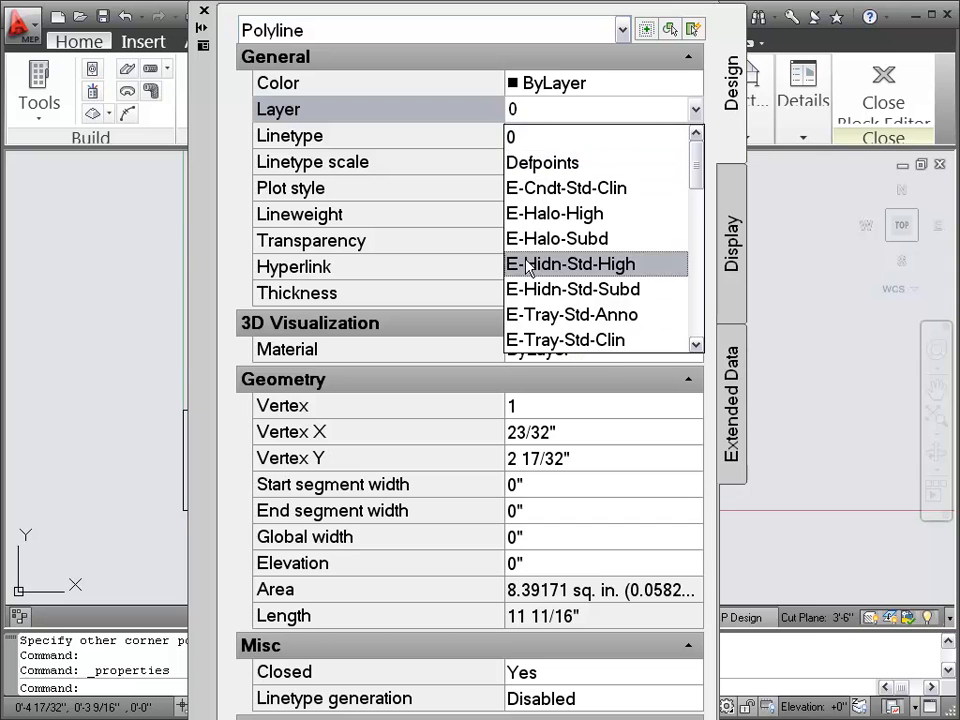
{"action": "left_click", "coordinate": [510, 162]}
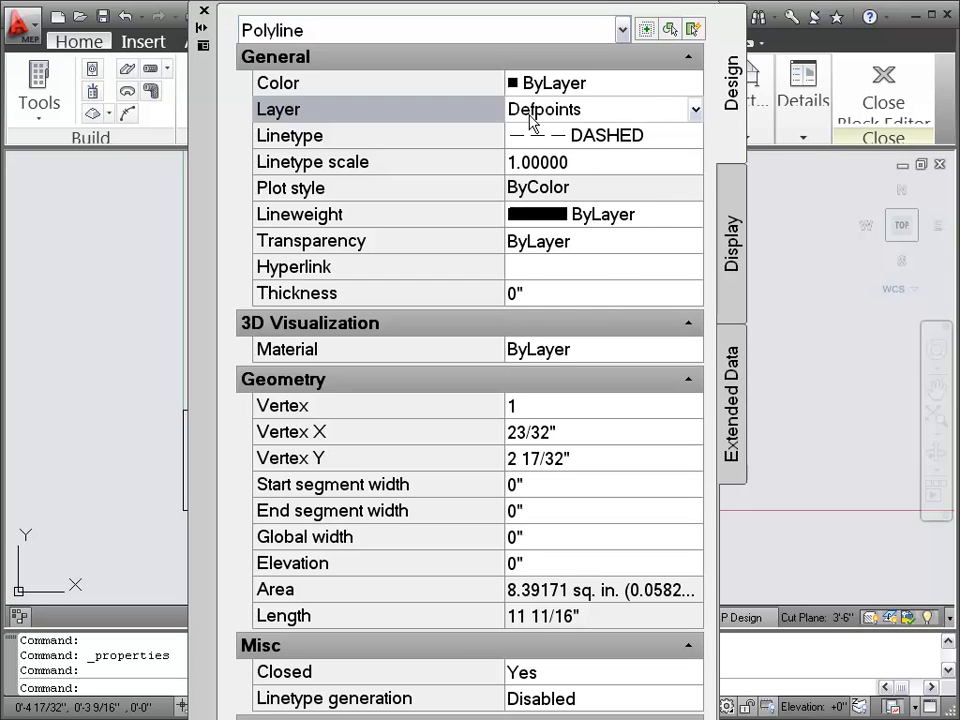
Step: Switch the rectangle to the E-Cndt-Std-Clin layer and set it back to Defpoints
{"action": "left_click", "coordinate": [591, 118]}
{"action": "left_click", "coordinate": [591, 118]}
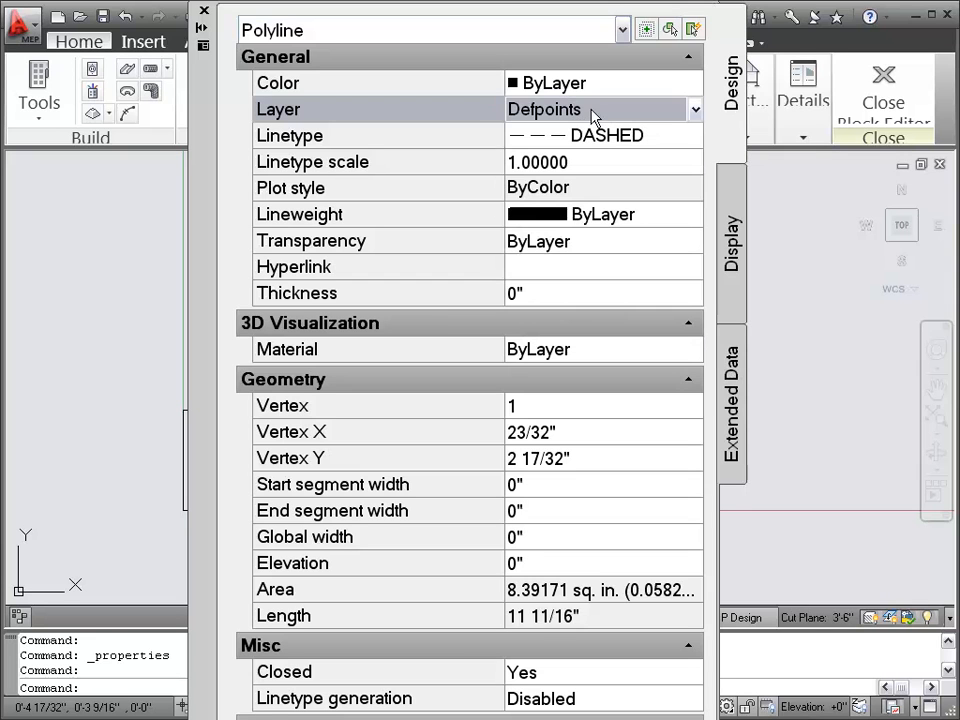
{"action": "type", "text": "12e"}
{"action": "left_click", "coordinate": [591, 110]}
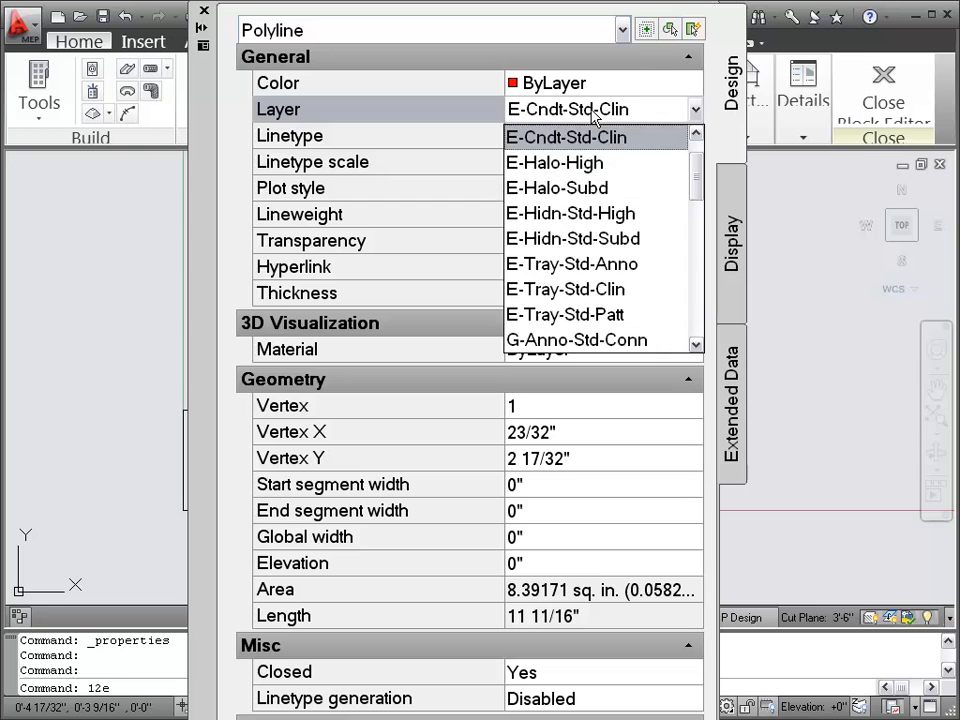
{"action": "left_click", "coordinate": [591, 110]}
{"action": "left_click", "coordinate": [696, 109]}
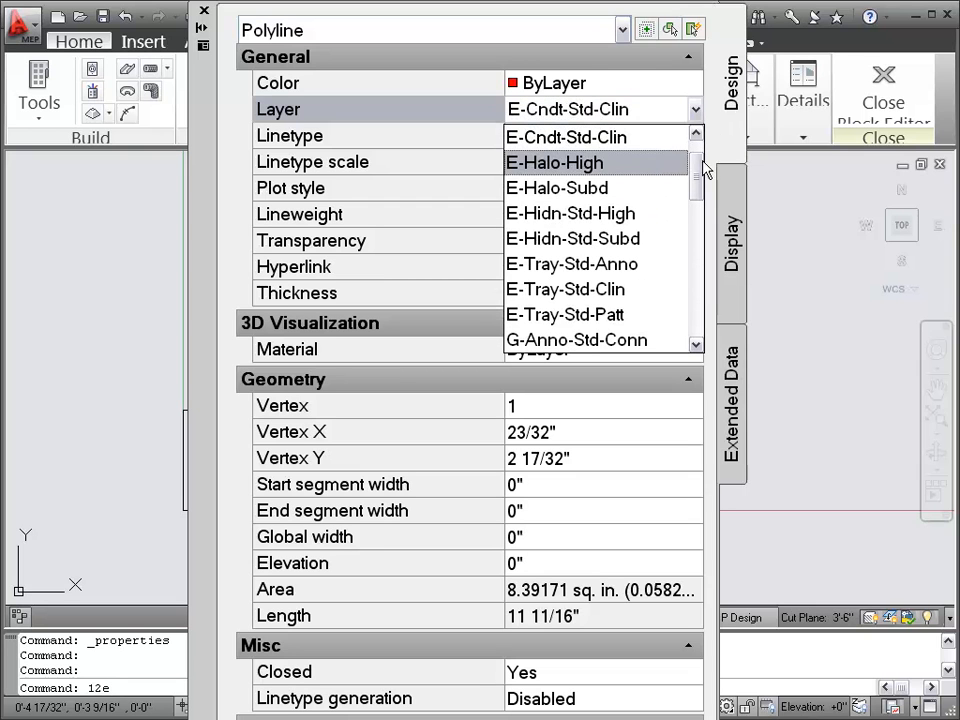
{"action": "scroll", "coordinate": [697, 165], "scroll_direction": "up", "scroll_amount": 1}
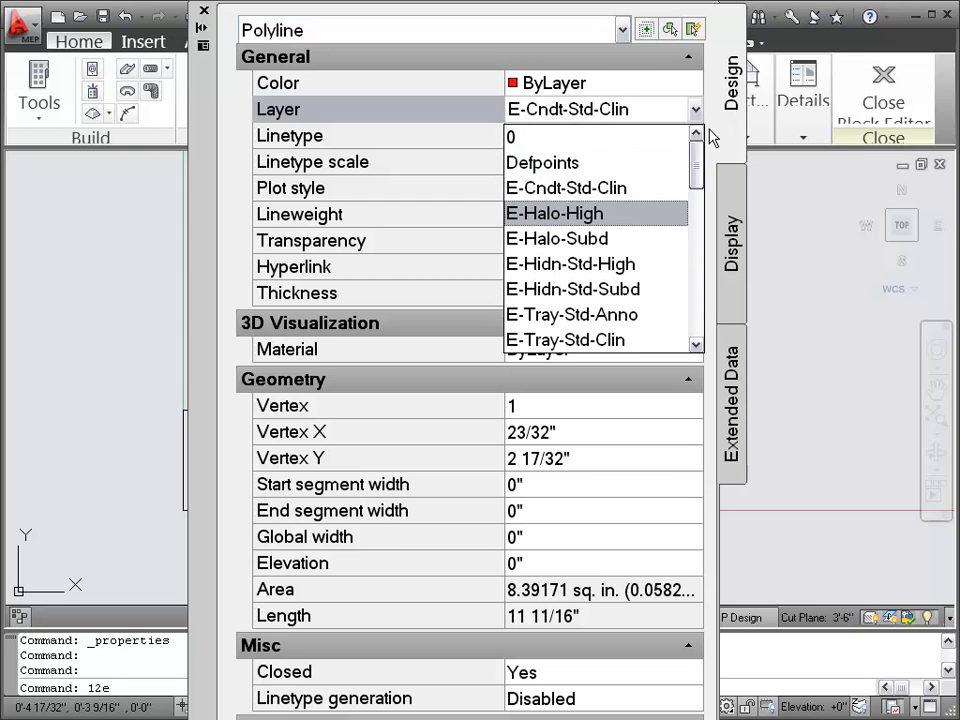
{"action": "left_click", "coordinate": [566, 168]}
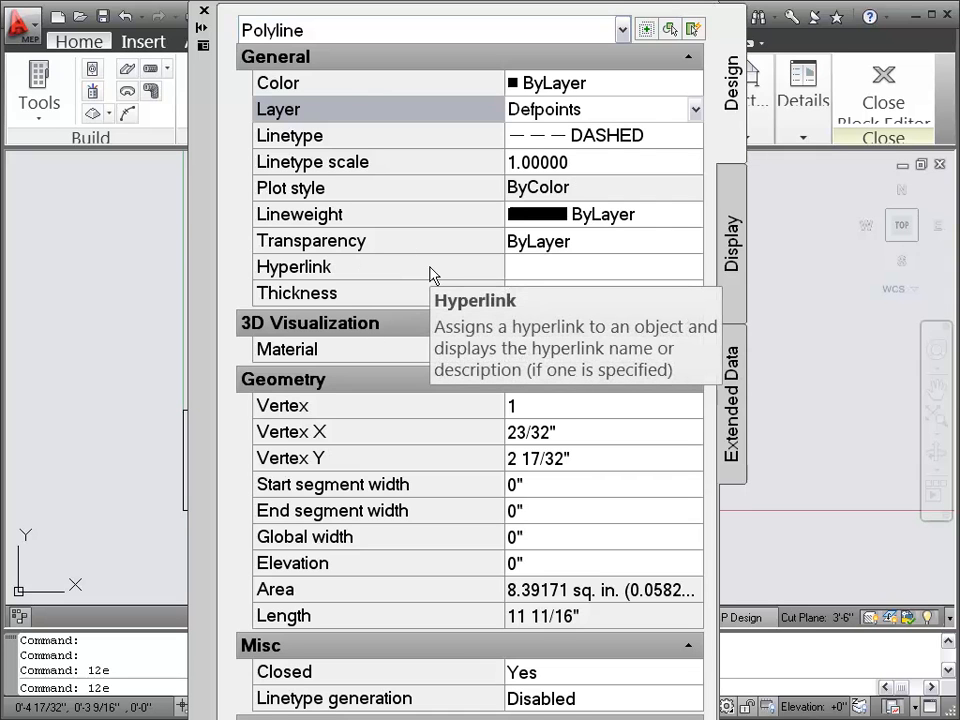
Step: Set the clearance rectangle's color to Red, close its properties and deselect it
{"action": "left_click", "coordinate": [590, 93]}
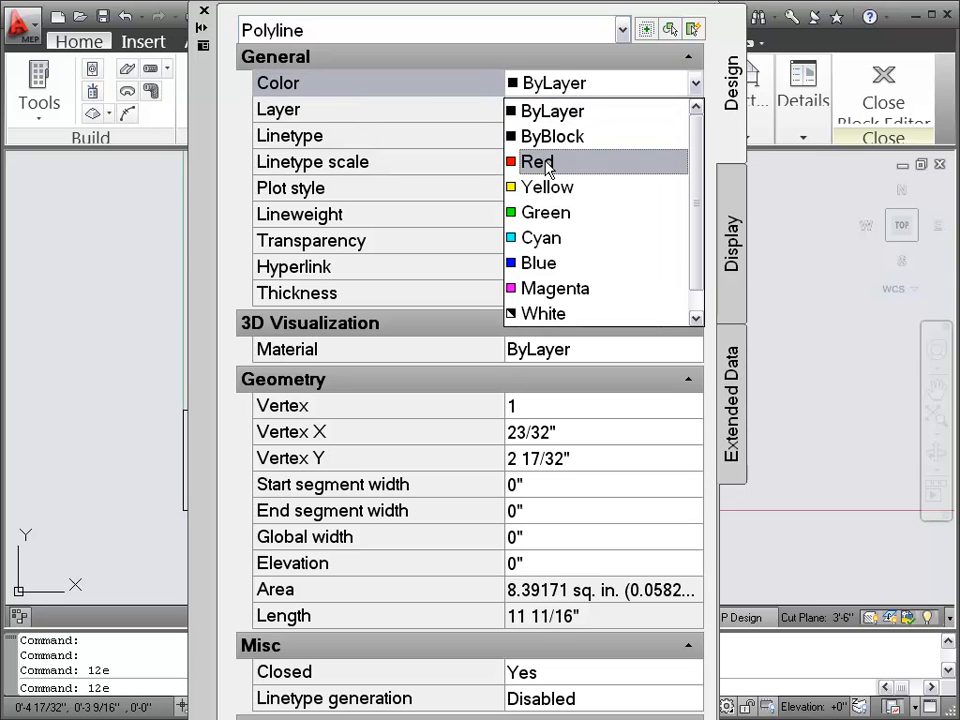
{"action": "left_click", "coordinate": [533, 159]}
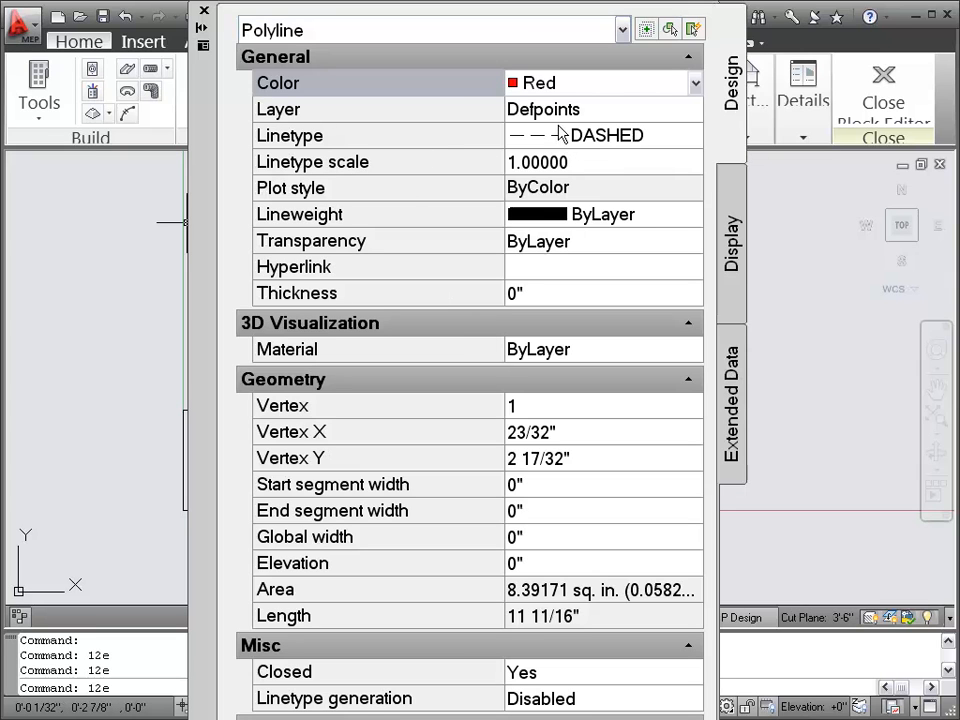
{"action": "left_click", "coordinate": [203, 11]}
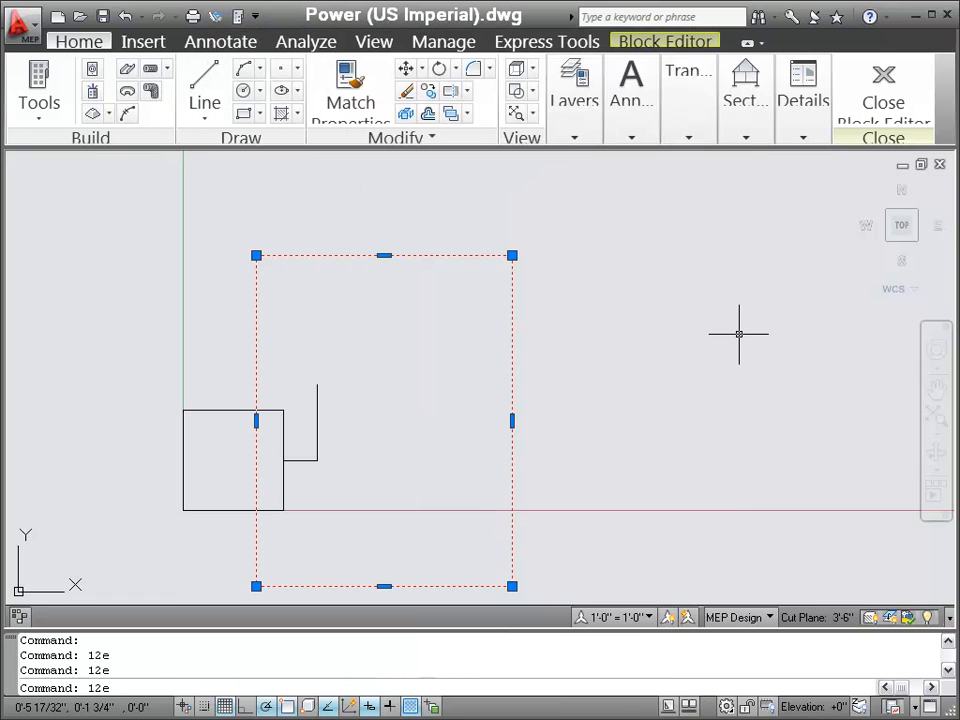
{"action": "key", "text": "Escape"}
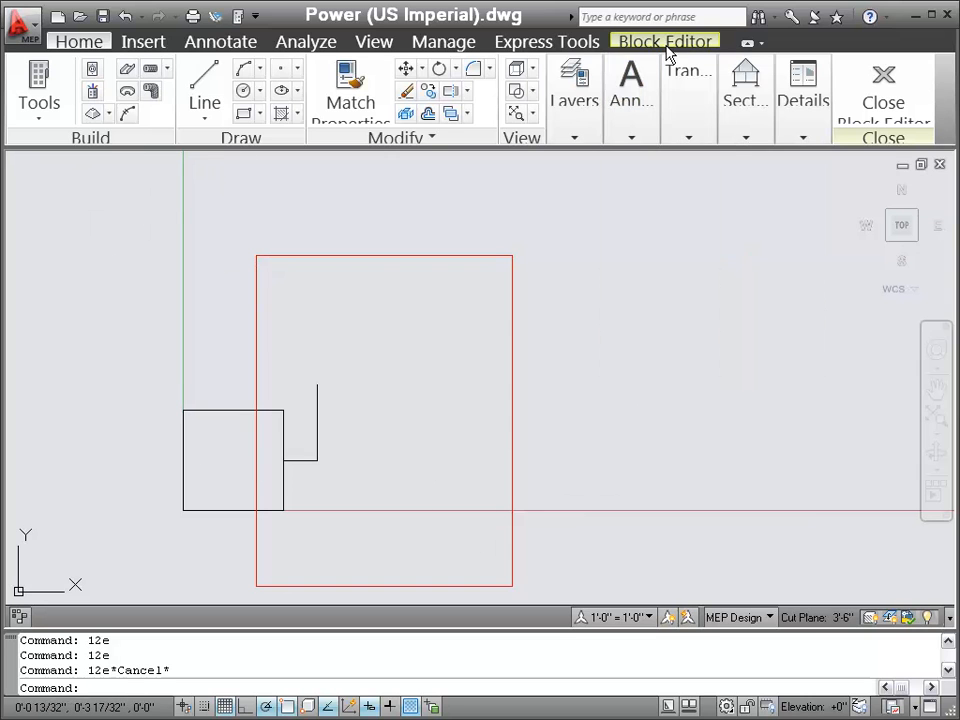
Step: Save the edited disconnect block definition in the Block Editor
{"action": "left_click", "coordinate": [666, 43]}
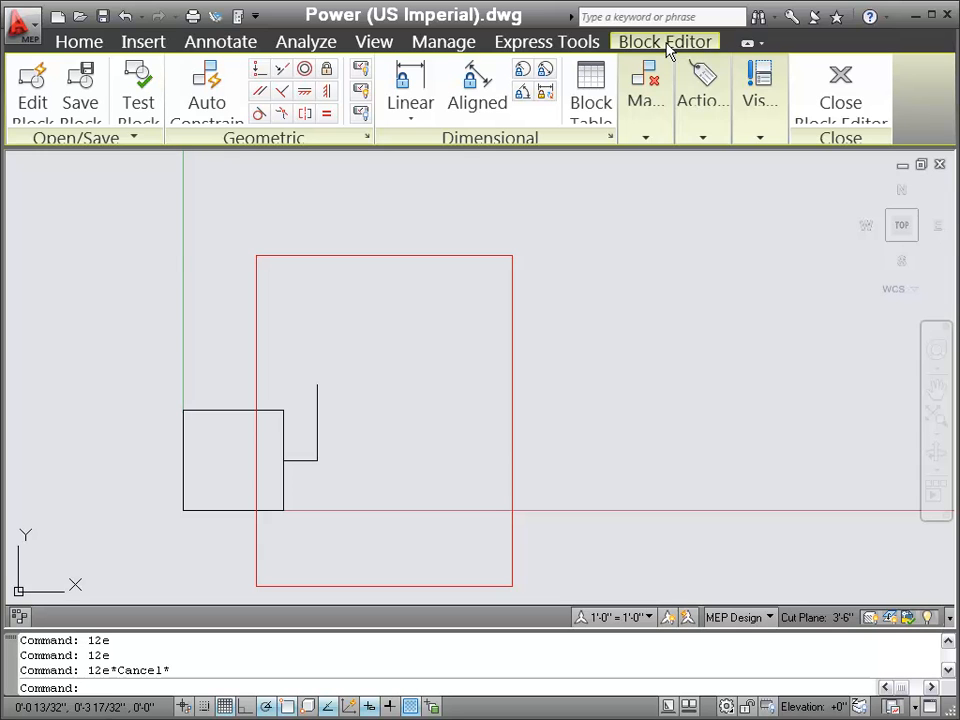
{"action": "left_click", "coordinate": [83, 92]}
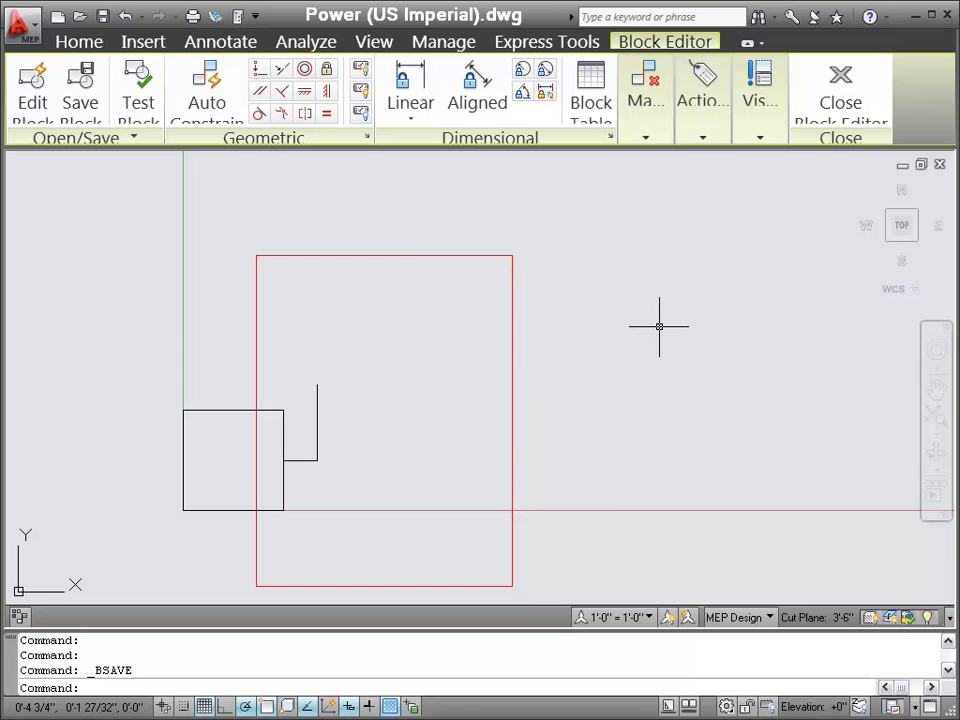
Step: Close the Block Editor and close Power (US Imperial).dwg, saving its changes
{"action": "left_click", "coordinate": [842, 125]}
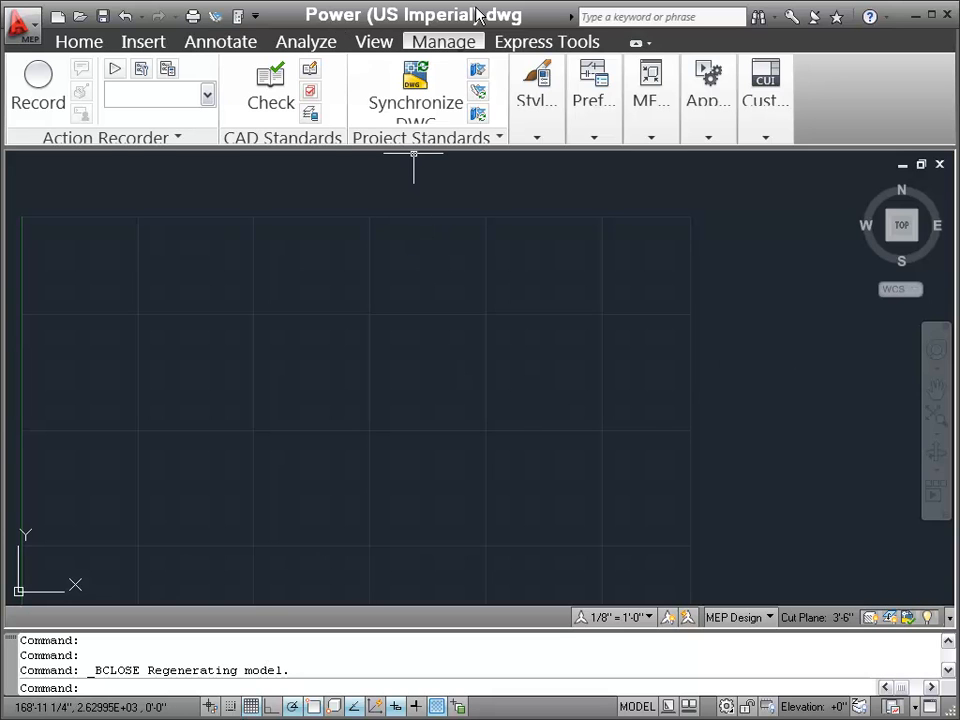
{"action": "left_click", "coordinate": [940, 165]}
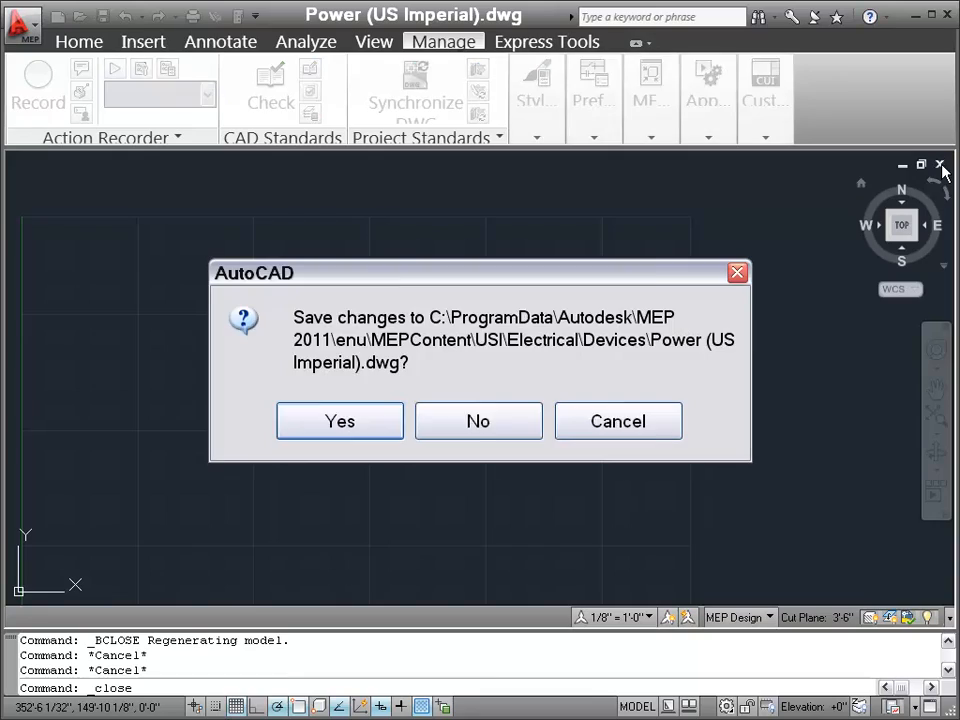
{"action": "left_click", "coordinate": [368, 430]}
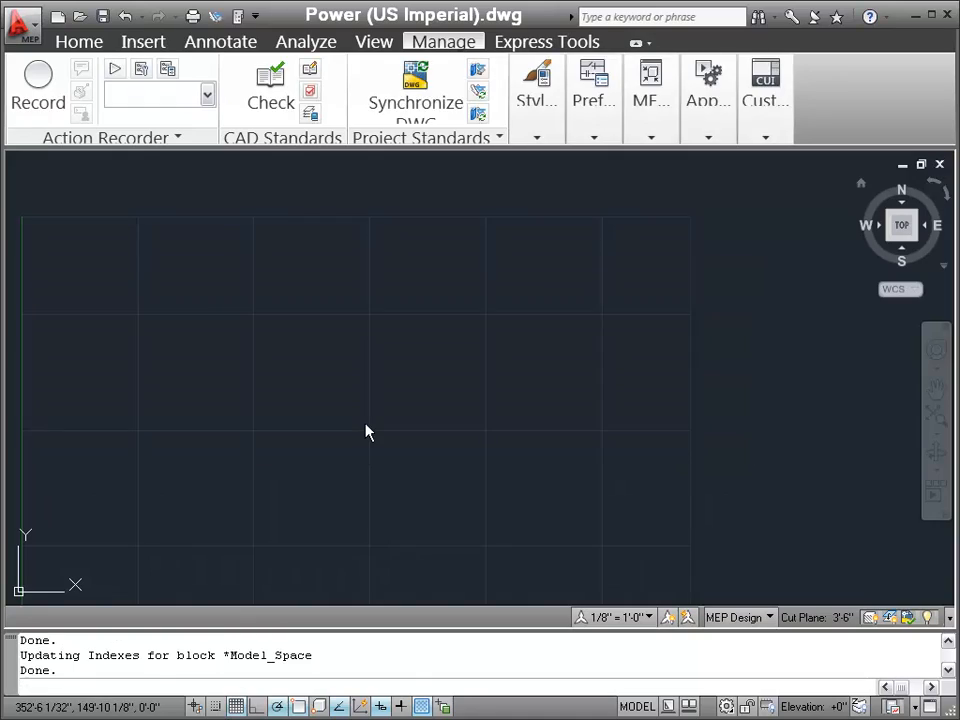
Step: Create a new drawing and show the Electrical tool palettes at the Power devices of the power and lighting palette
{"action": "left_click", "coordinate": [57, 17]}
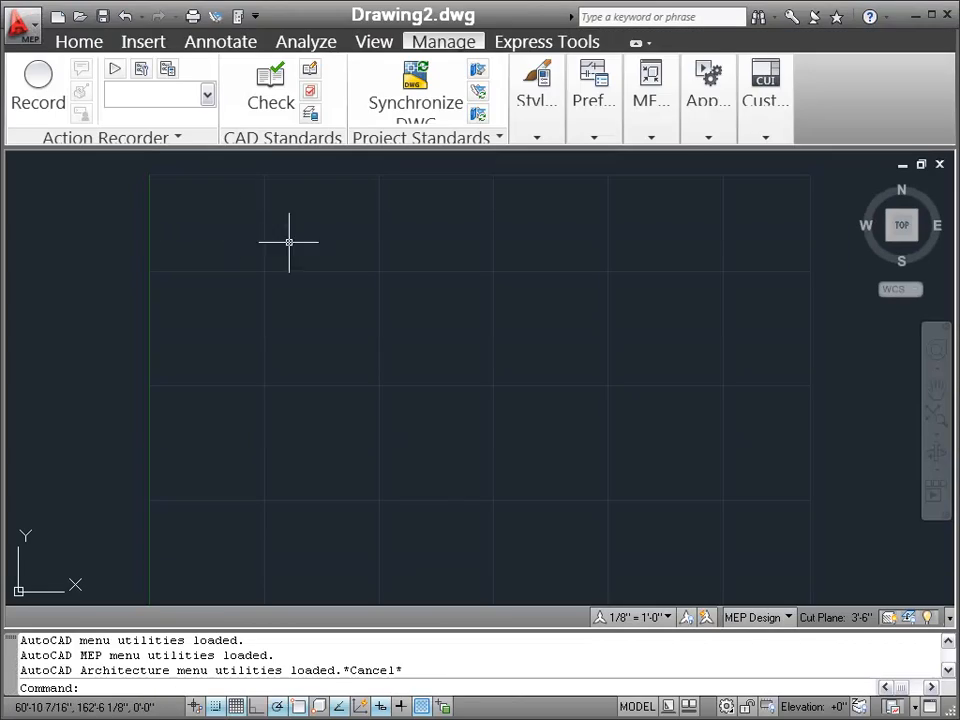
{"action": "left_click", "coordinate": [79, 43]}
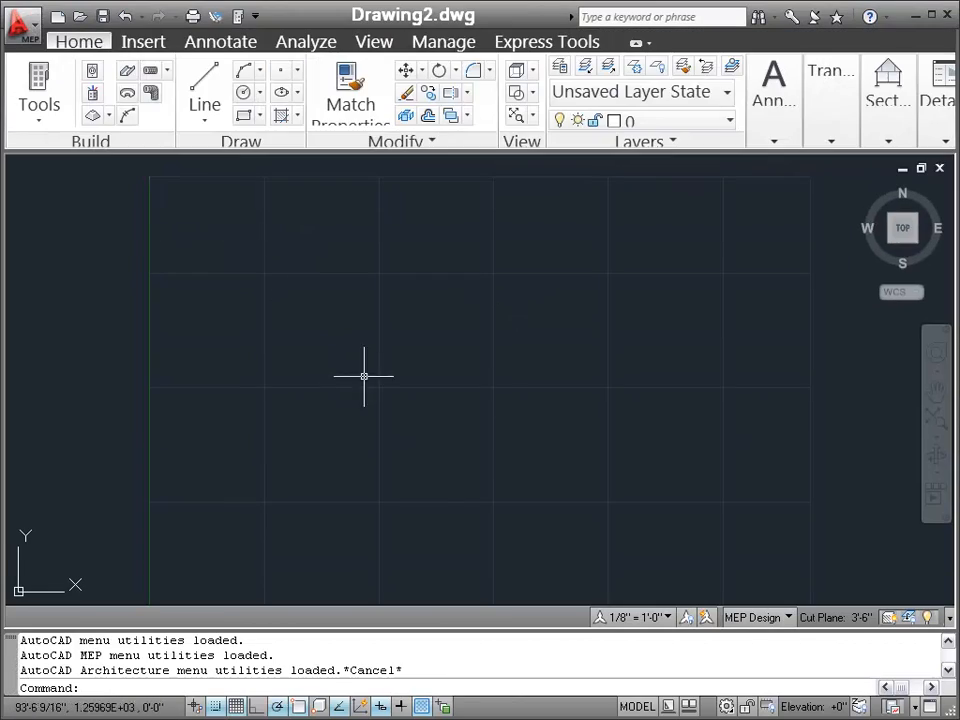
{"action": "left_click", "coordinate": [726, 705]}
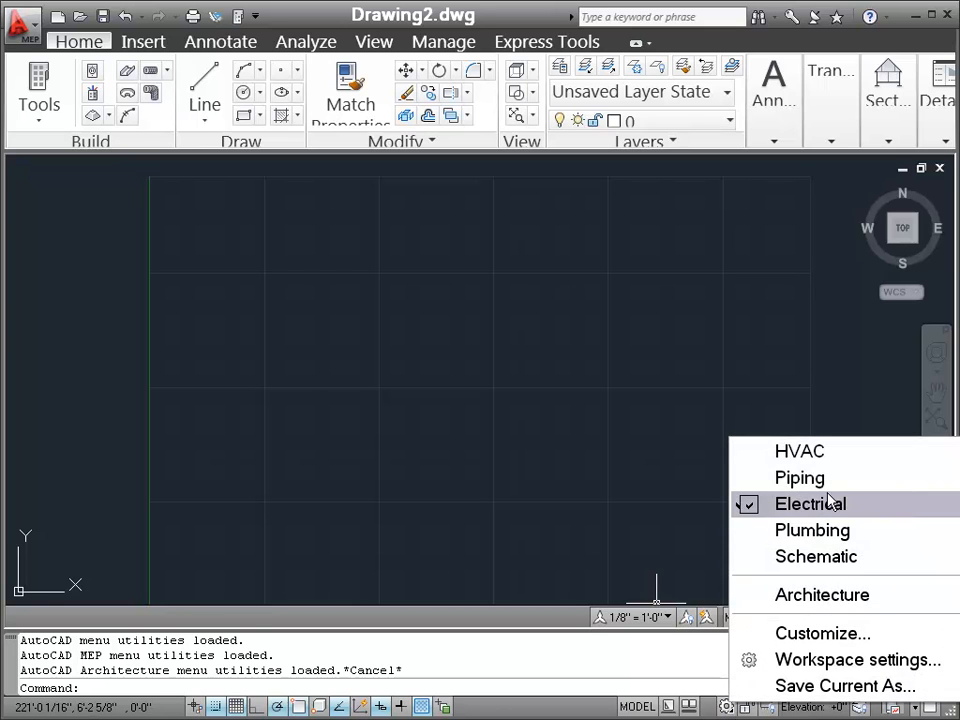
{"action": "left_click", "coordinate": [401, 372]}
{"action": "left_click", "coordinate": [326, 424]}
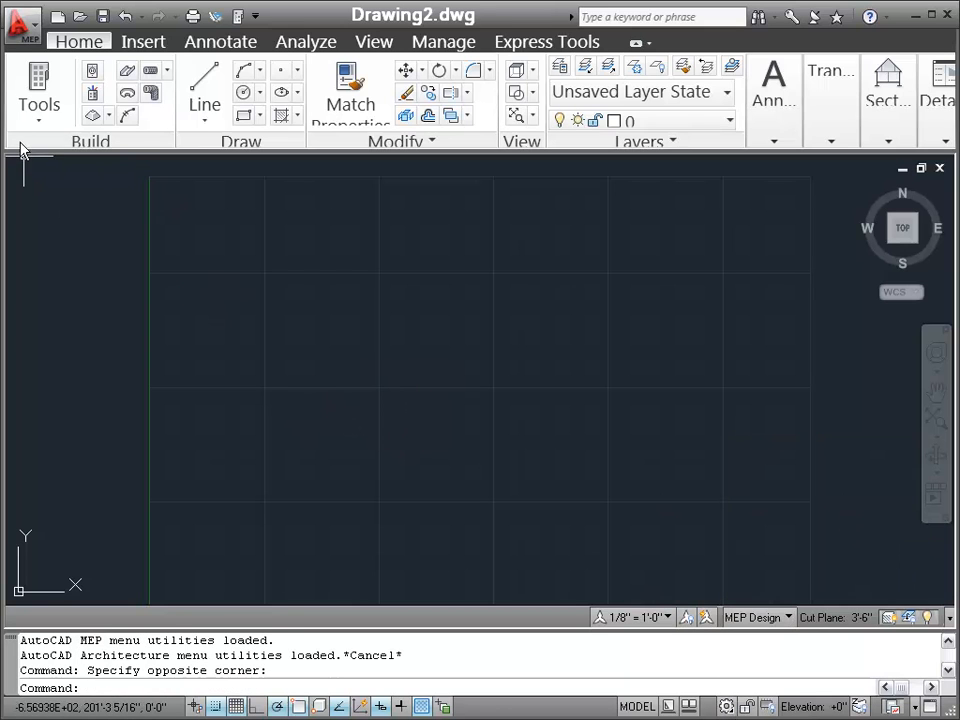
{"action": "left_click", "coordinate": [36, 84]}
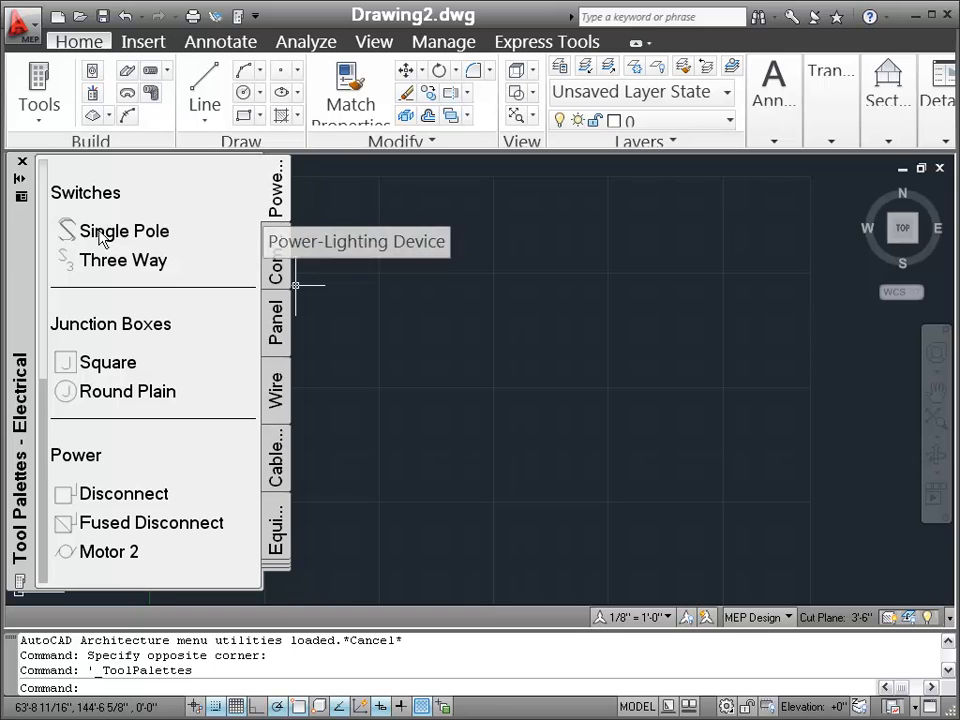
{"action": "left_click_drag", "start_coordinate": [43, 411], "coordinate": [77, 447]}
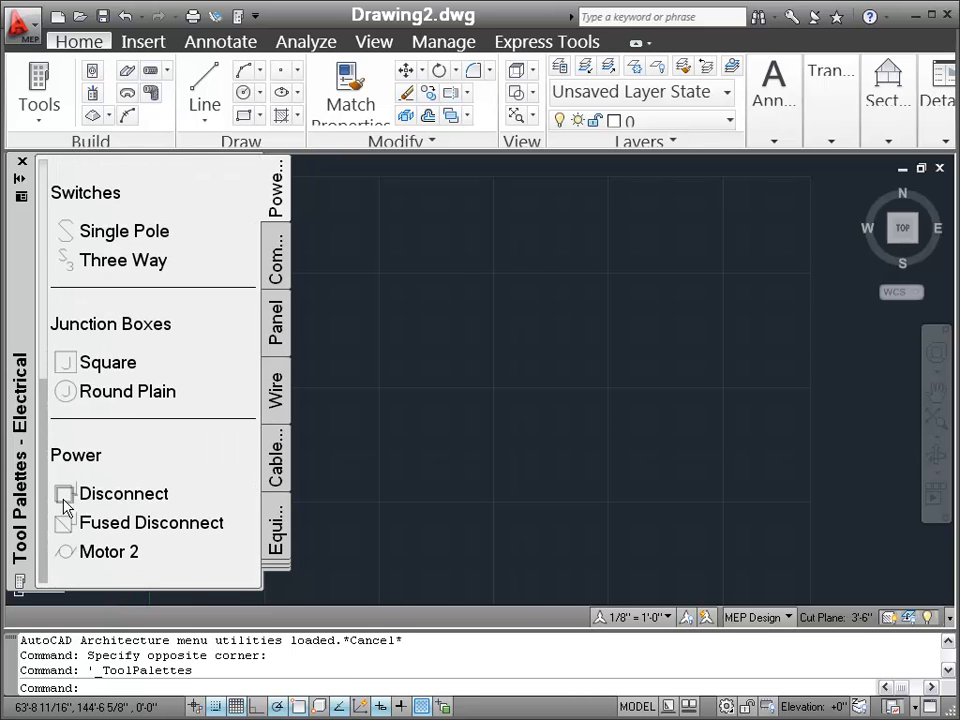
Step: Place one Disconnect device from the tool palette in the new drawing and end the placement
{"action": "left_click", "coordinate": [150, 503]}
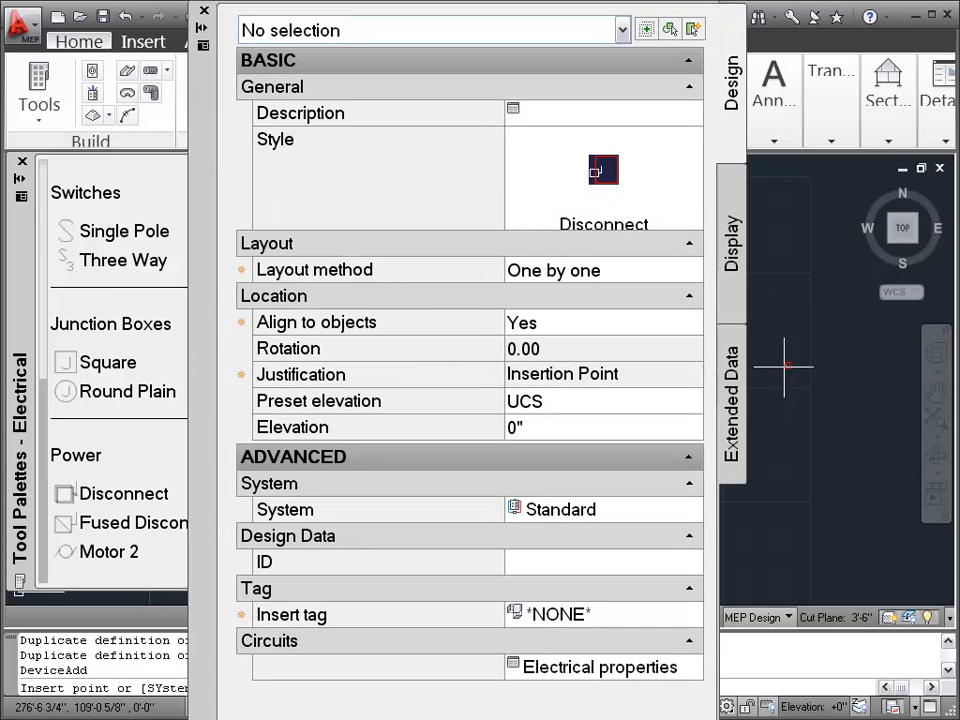
{"action": "left_click", "coordinate": [786, 350]}
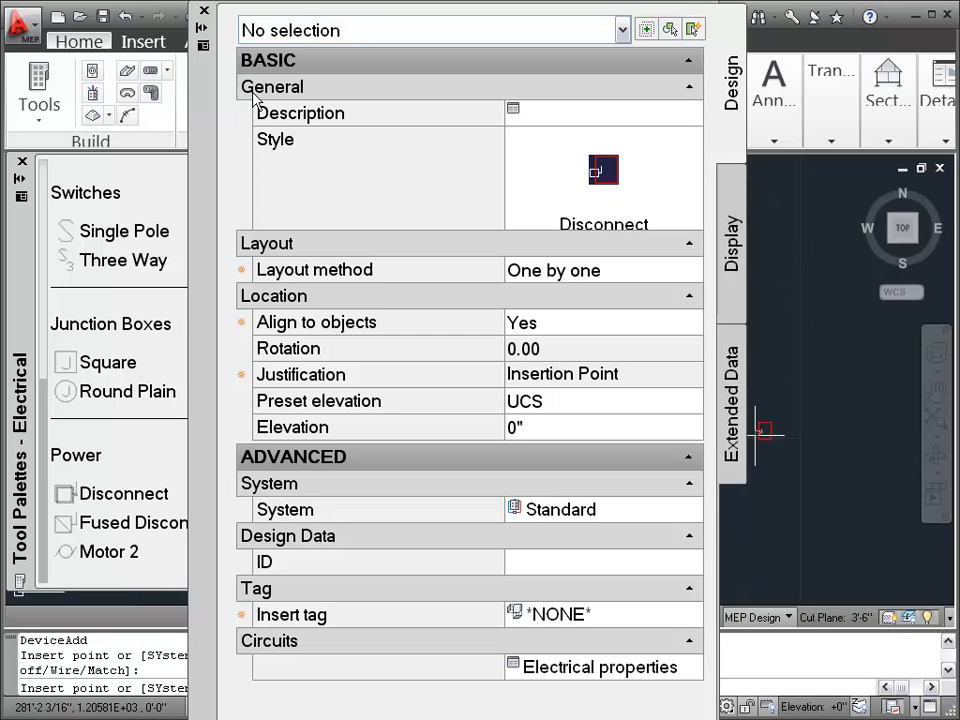
{"action": "left_click", "coordinate": [204, 12]}
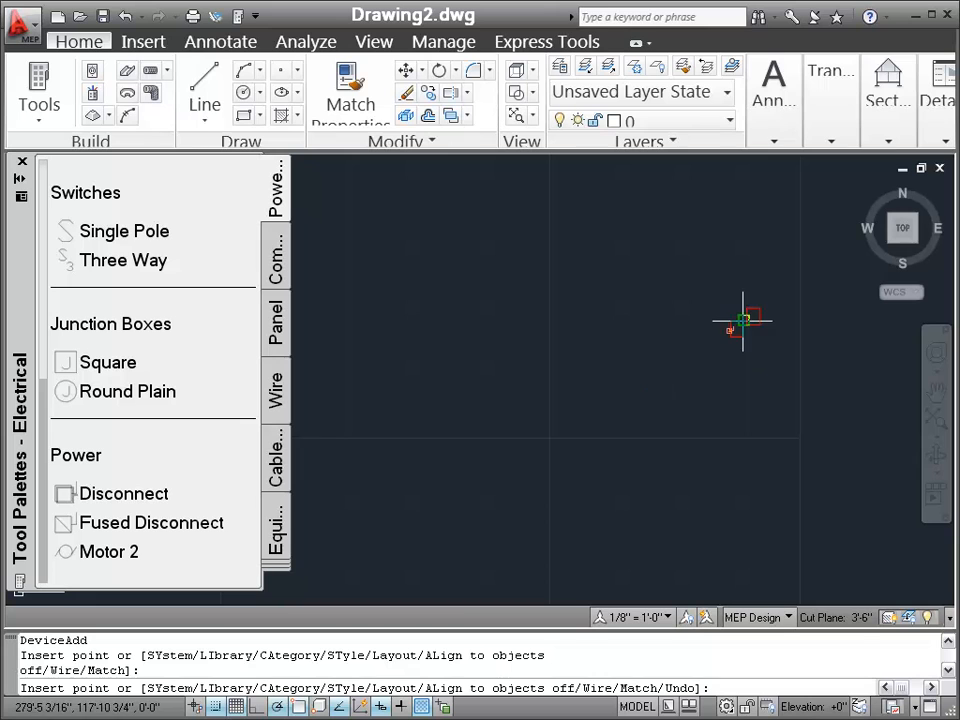
{"action": "scroll", "coordinate": [698, 348], "scroll_direction": "up", "scroll_amount": 3}
{"action": "key", "text": "Escape"}
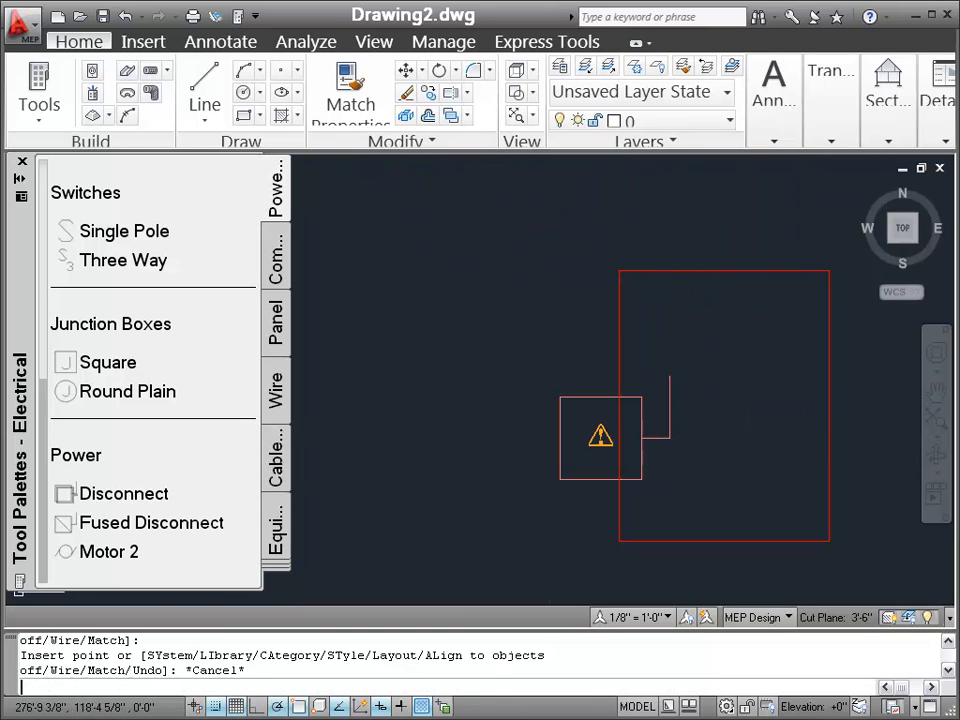
Step: Select the placed disconnect to check its clearance rectangle, deselect it and close the test drawing without saving
{"action": "left_click", "coordinate": [709, 267]}
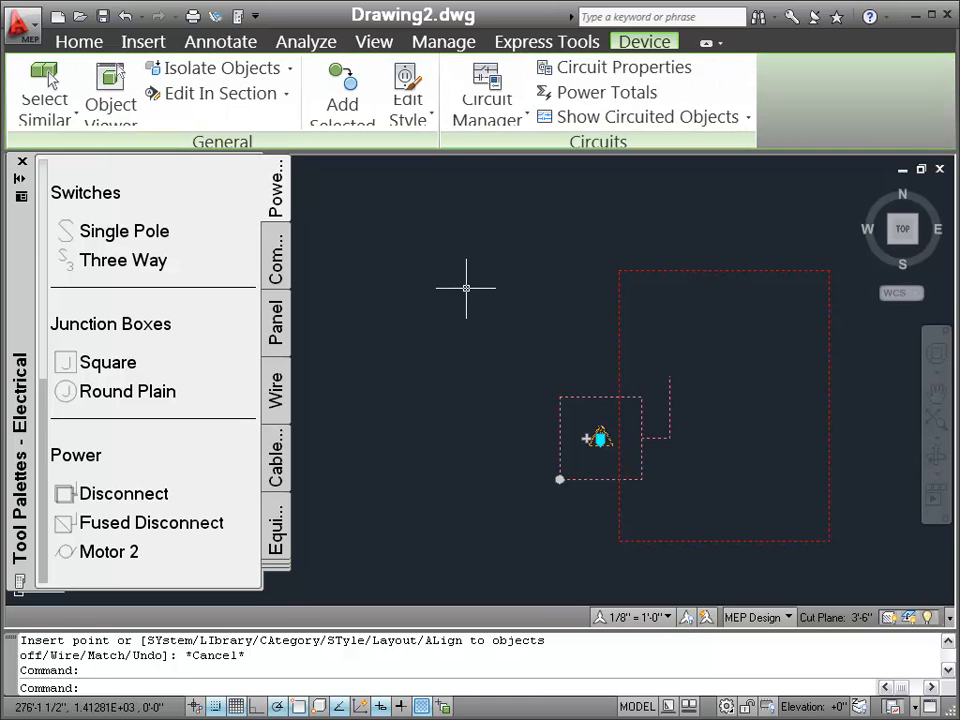
{"action": "key", "text": "Escape"}
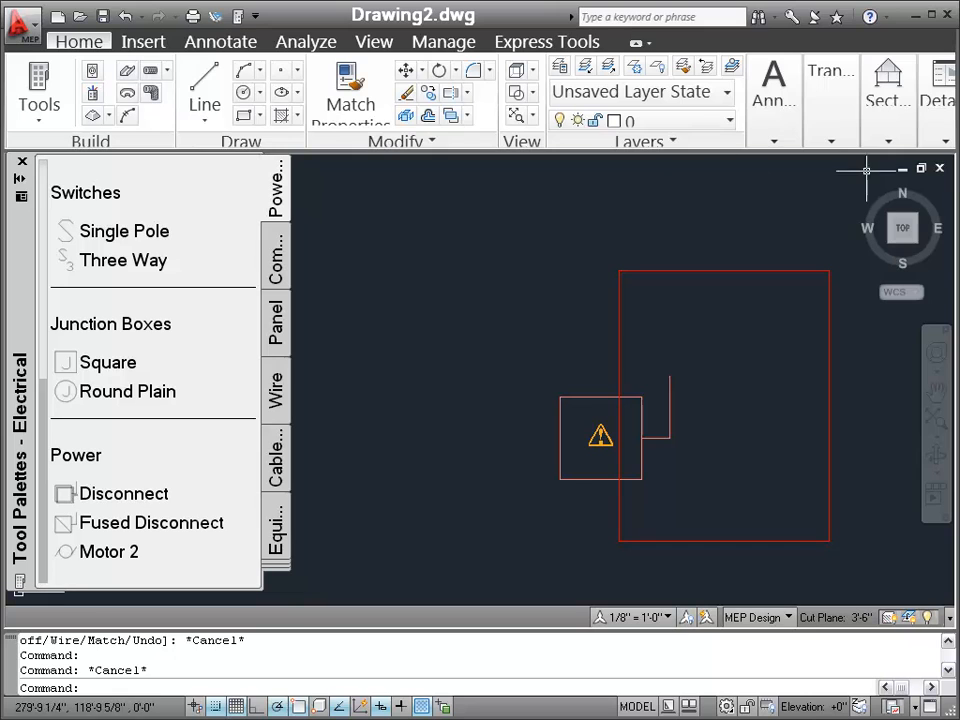
{"action": "left_click", "coordinate": [940, 170]}
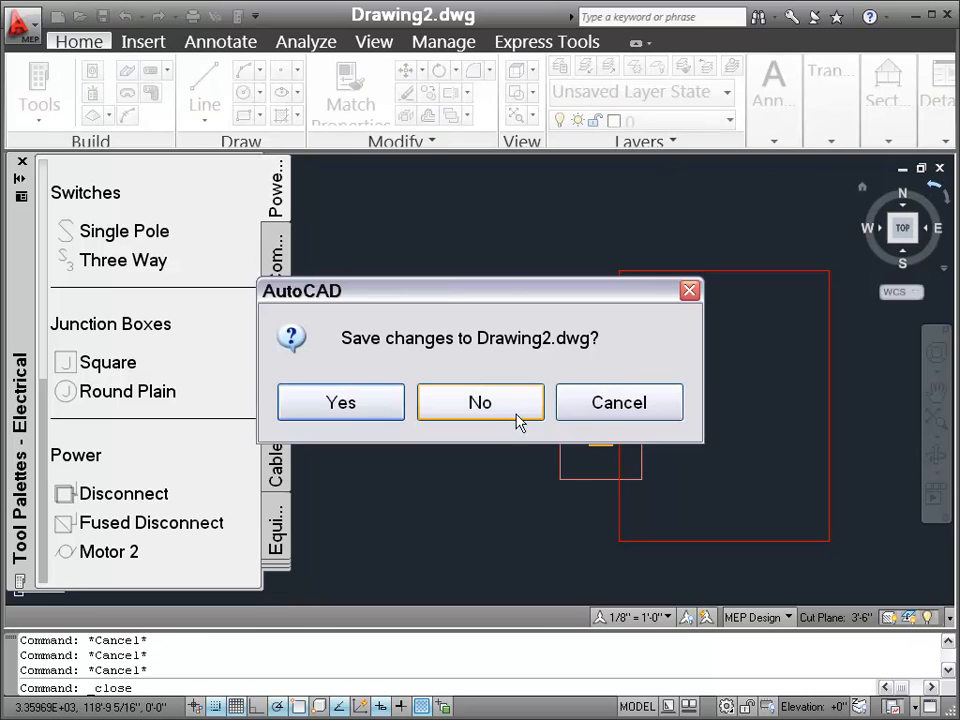
{"action": "key", "text": "n"}
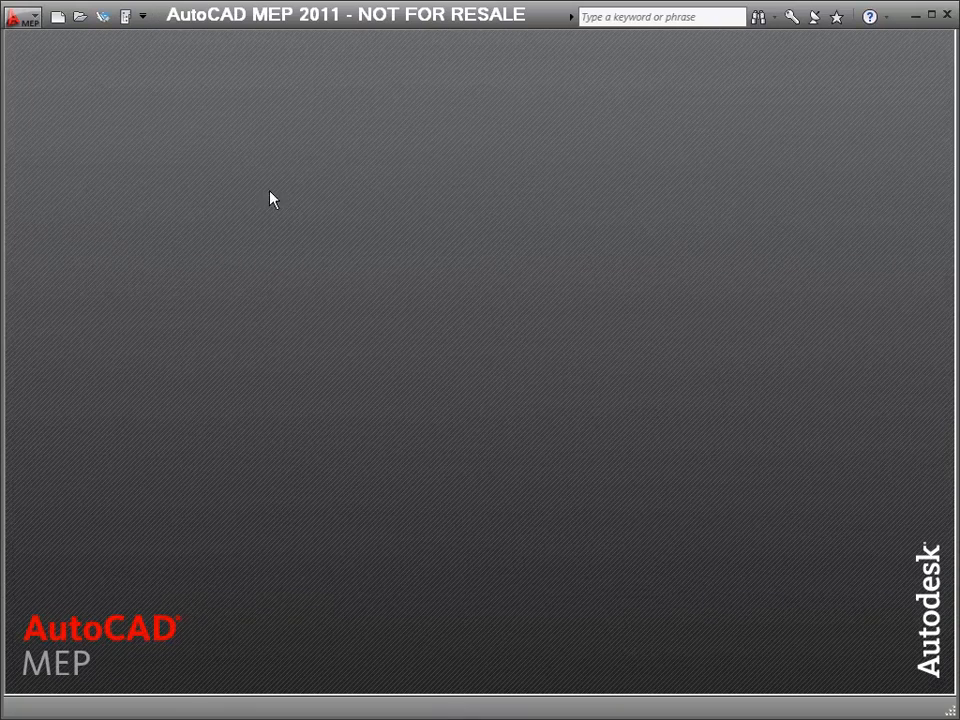
Step: Reopen Power (US Imperial).dwg and open the disconnect's view block definition in the Block Editor
{"action": "left_click", "coordinate": [25, 17]}
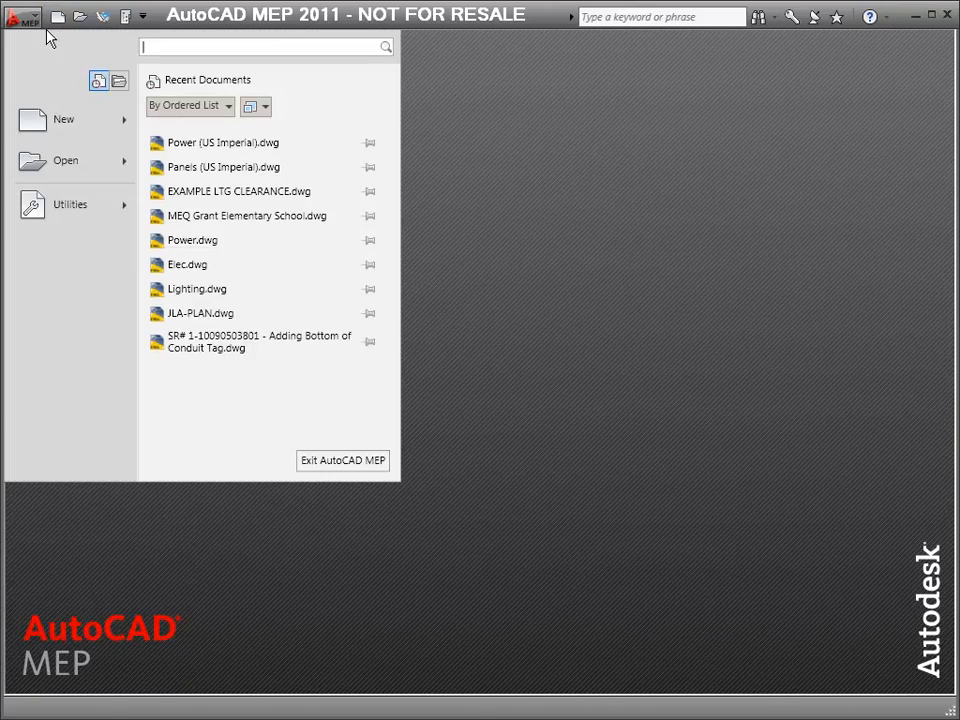
{"action": "left_click", "coordinate": [200, 145]}
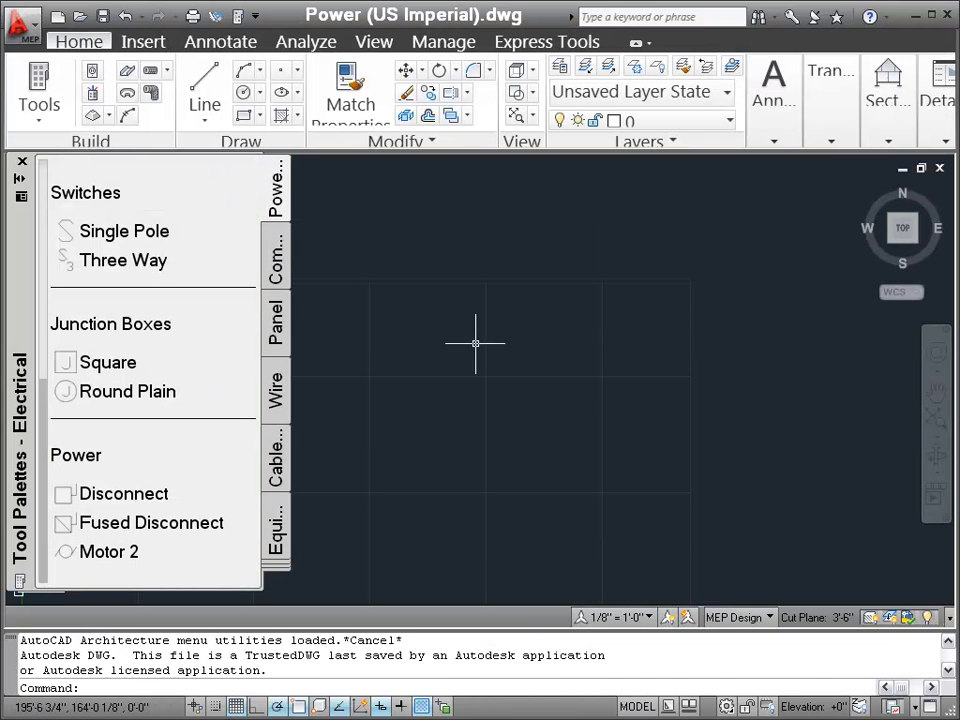
{"action": "key", "text": "Return"}
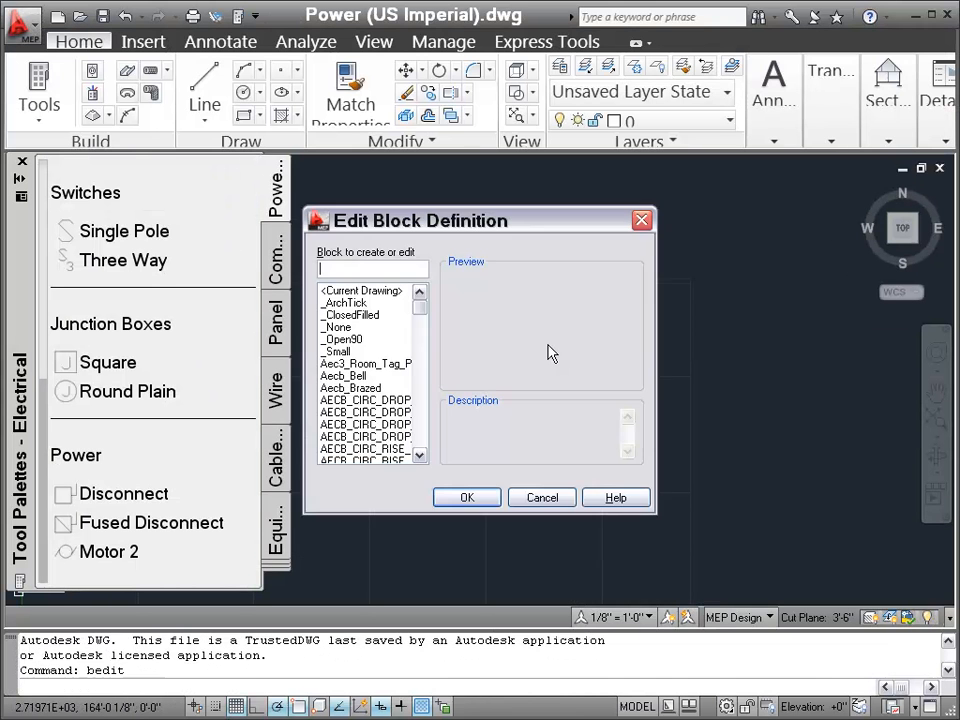
{"action": "left_click_drag", "start_coordinate": [421, 313], "coordinate": [436, 357]}
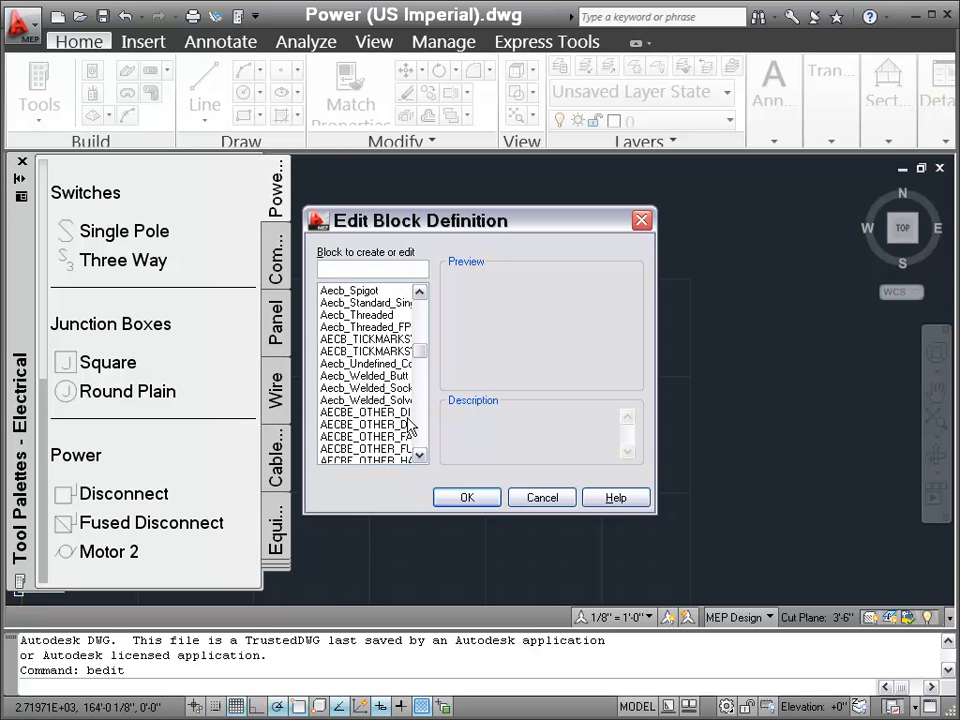
{"action": "left_click", "coordinate": [360, 412]}
{"action": "left_click", "coordinate": [466, 497]}
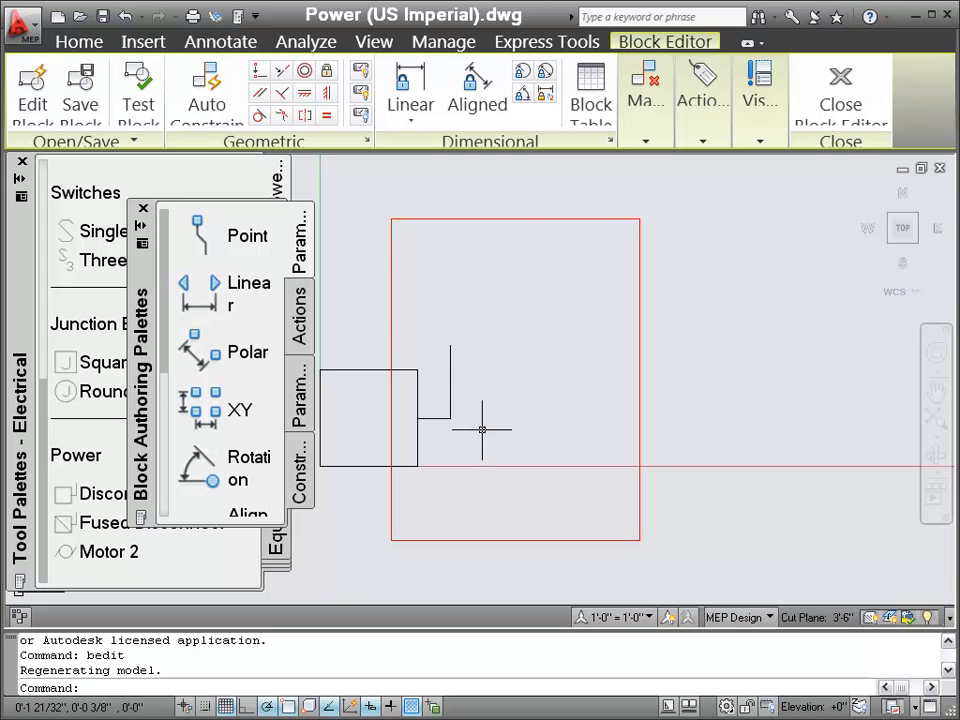
Step: Set the red clearance rectangle's linetype scale to 0.25, close its properties and deselect it
{"action": "left_click", "coordinate": [489, 222]}
{"action": "left_click", "coordinate": [484, 230]}
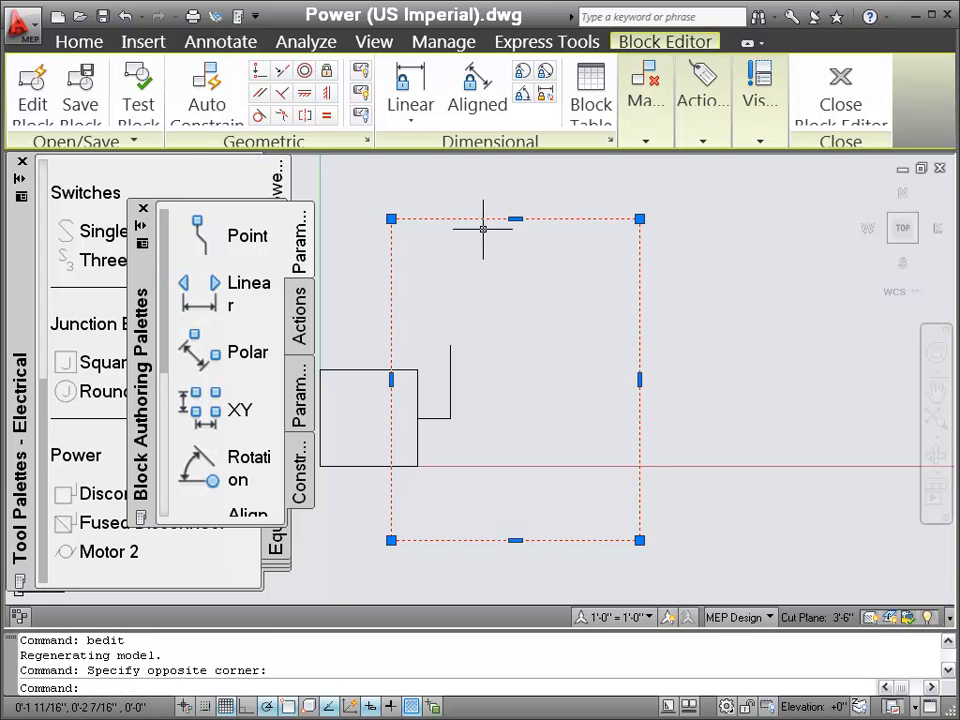
{"action": "right_click", "coordinate": [483, 230]}
{"action": "left_click", "coordinate": [562, 719]}
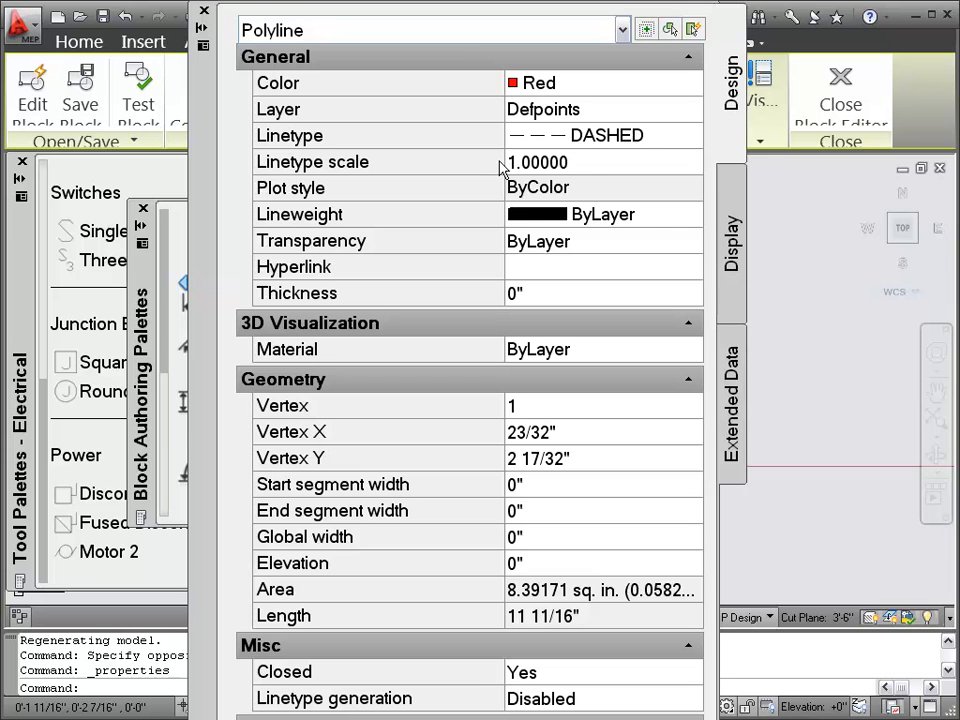
{"action": "left_click", "coordinate": [591, 163]}
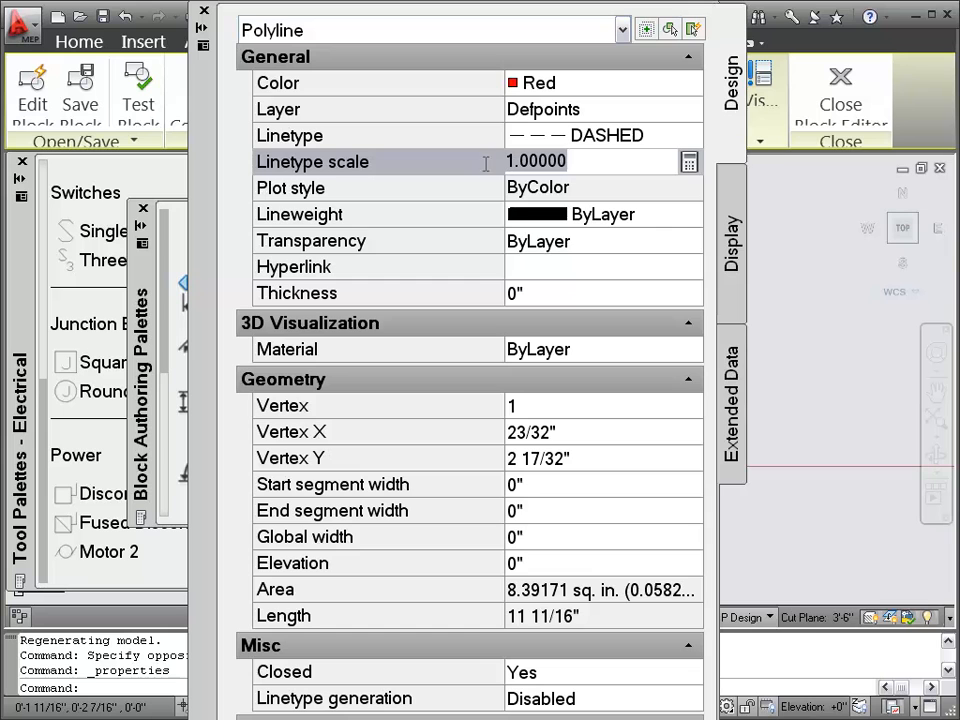
{"action": "type", "text": ".25"}
{"action": "key", "text": "Return"}
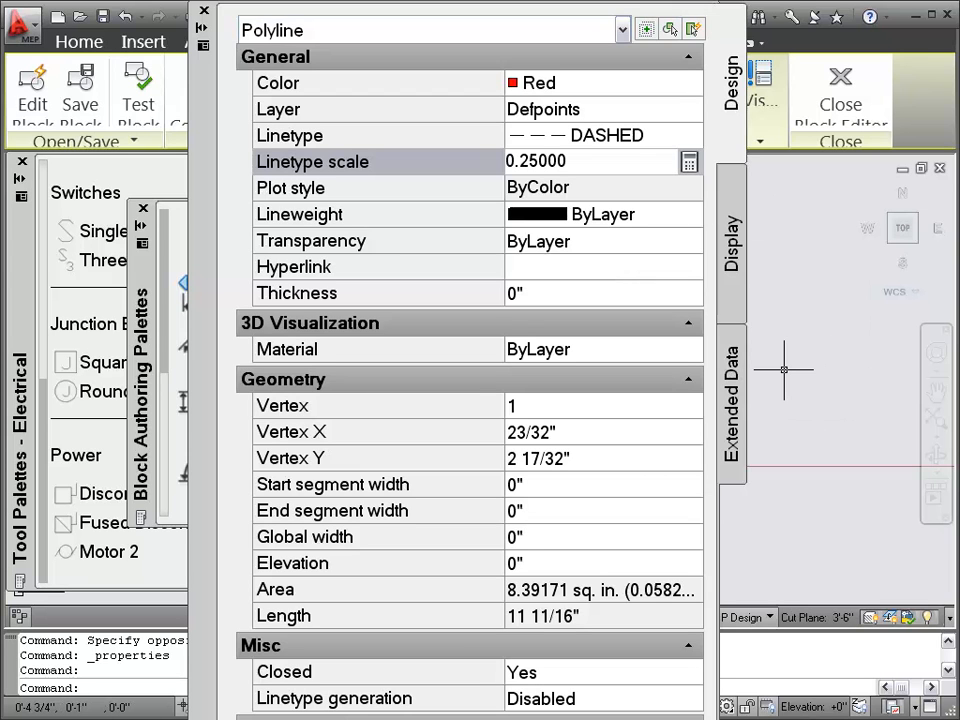
{"action": "key", "text": "Tab"}
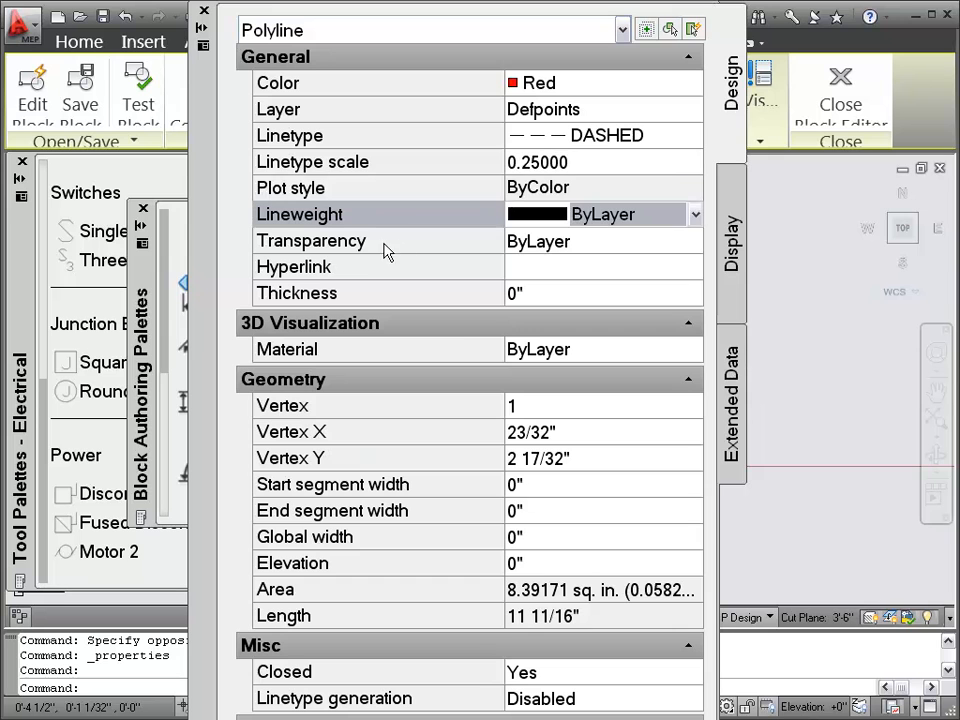
{"action": "left_click", "coordinate": [203, 12]}
{"action": "key", "text": "Escape"}
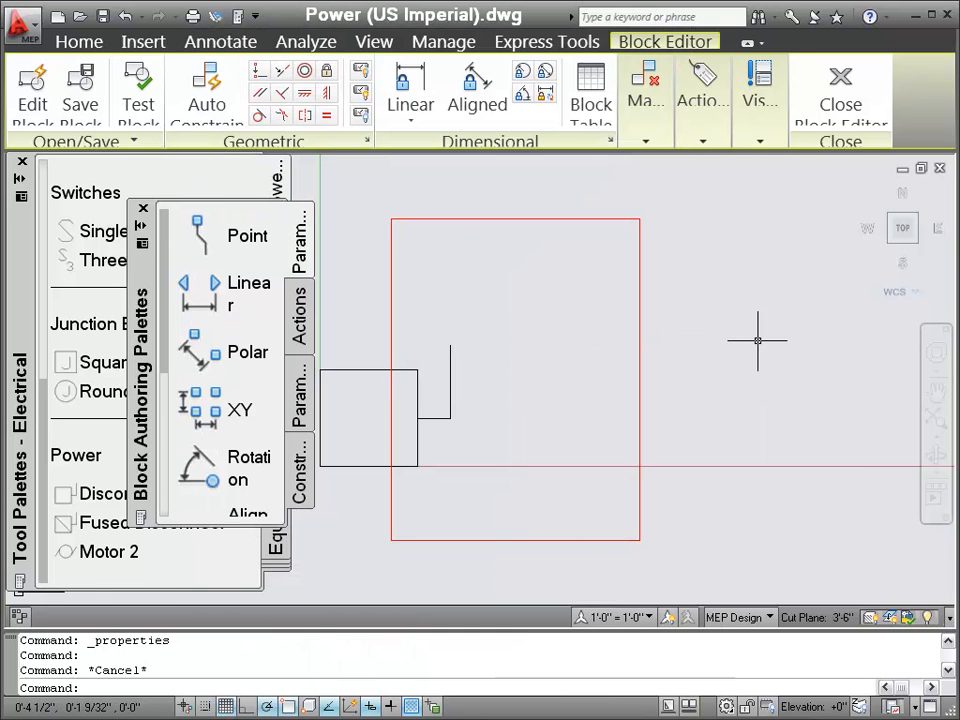
Step: Save the disconnect block definition, leave the Block Editor and close Power (US Imperial).dwg with its changes saved
{"action": "left_click", "coordinate": [79, 100]}
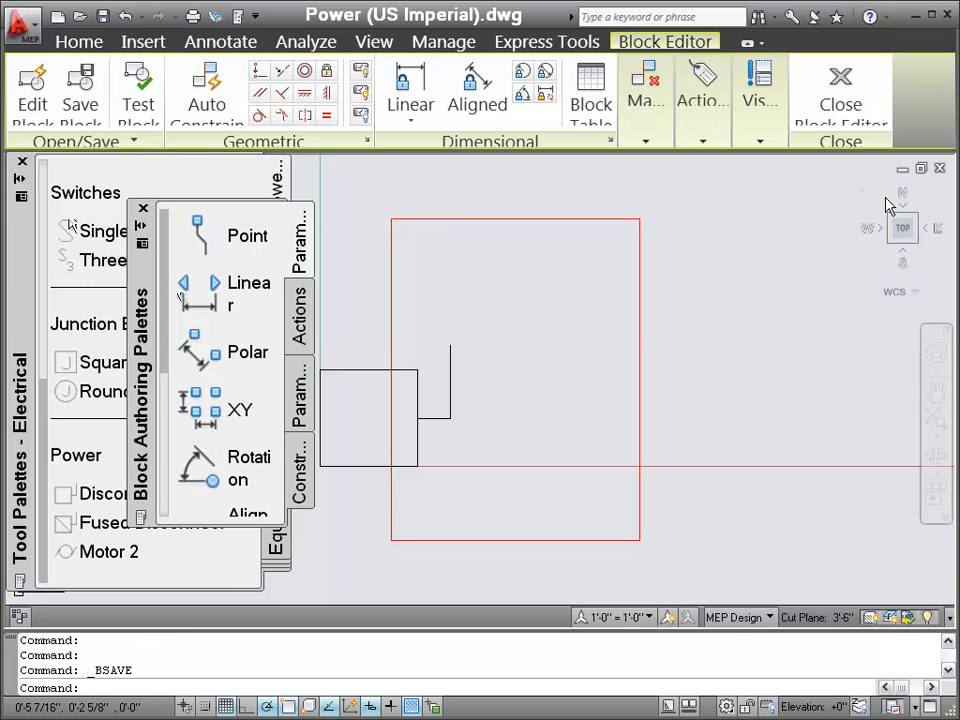
{"action": "left_click", "coordinate": [840, 95]}
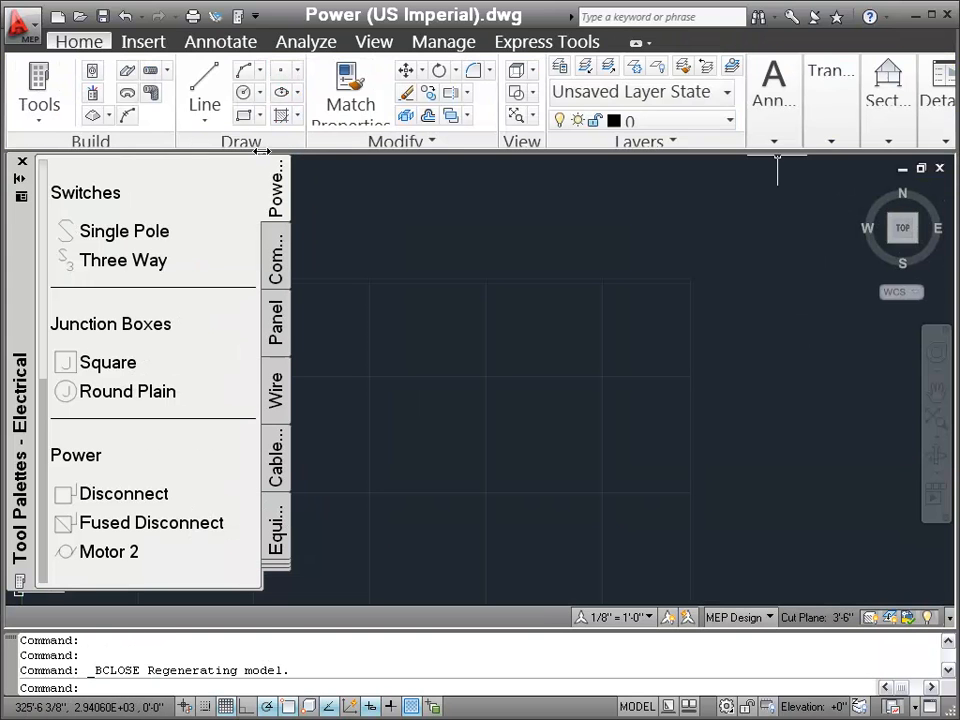
{"action": "left_click", "coordinate": [941, 169]}
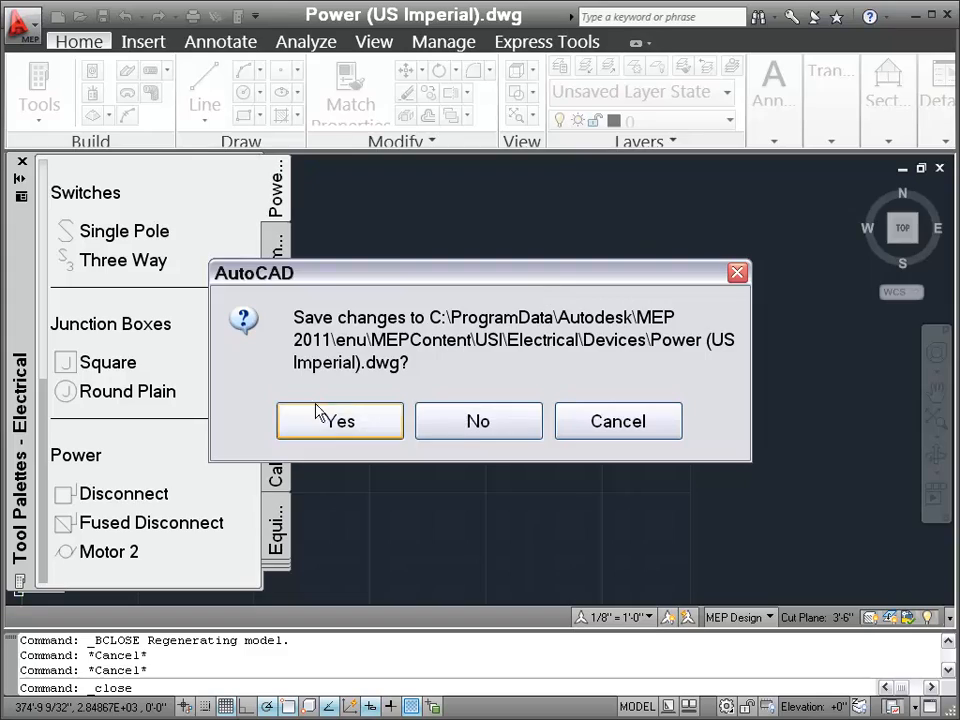
{"action": "left_click", "coordinate": [338, 419]}
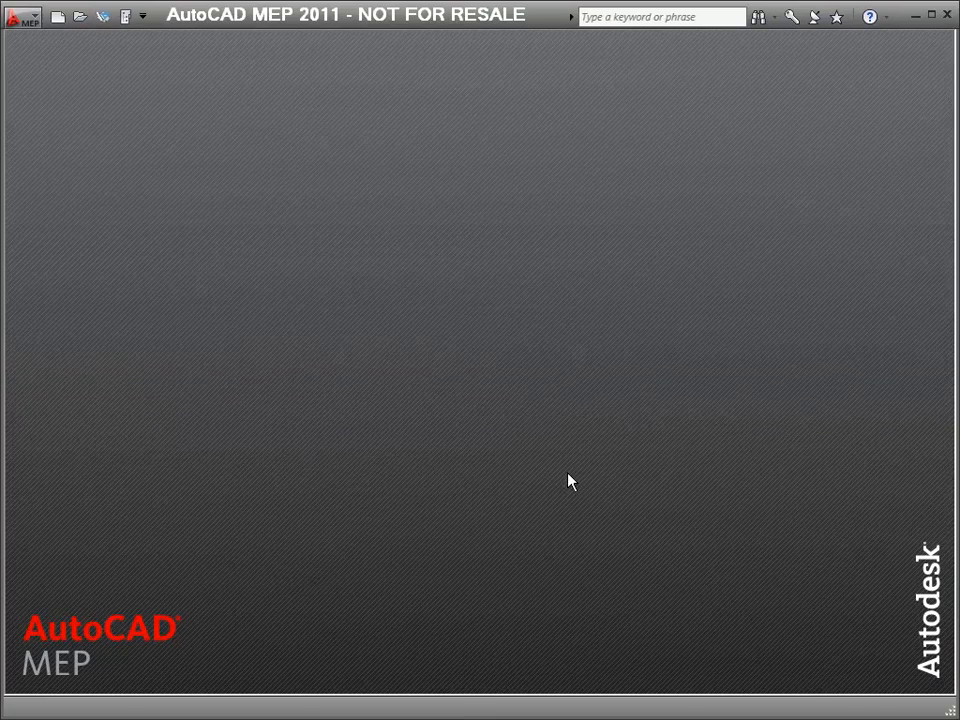
Step: Create a new drawing and place one Disconnect device from the tool palette to check its dashed clearance rectangle
{"action": "left_click", "coordinate": [56, 22]}
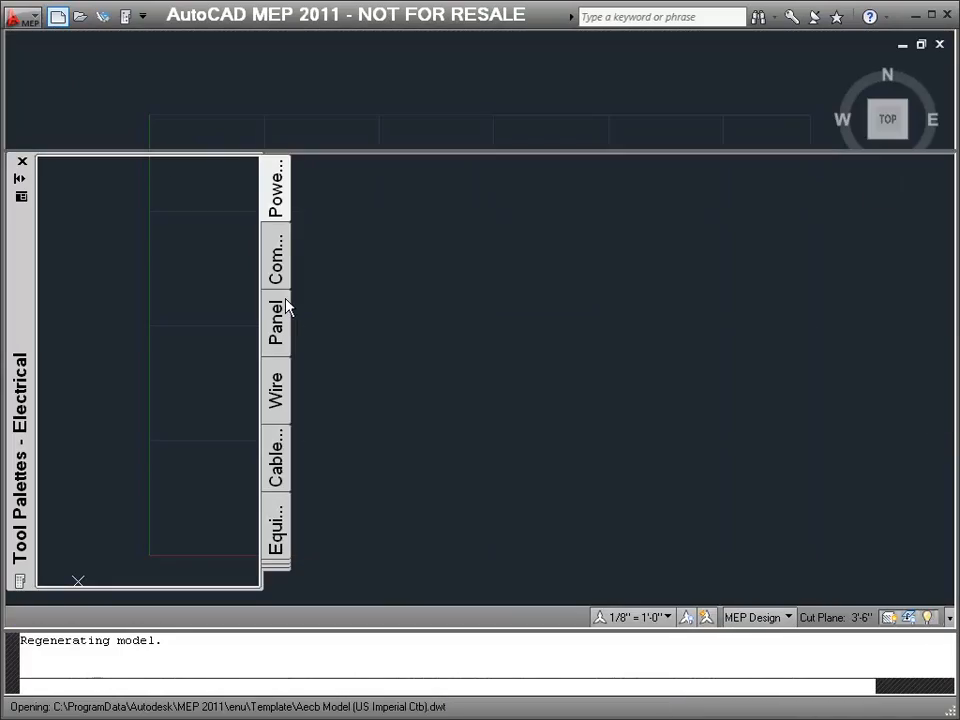
{"action": "left_click", "coordinate": [64, 493]}
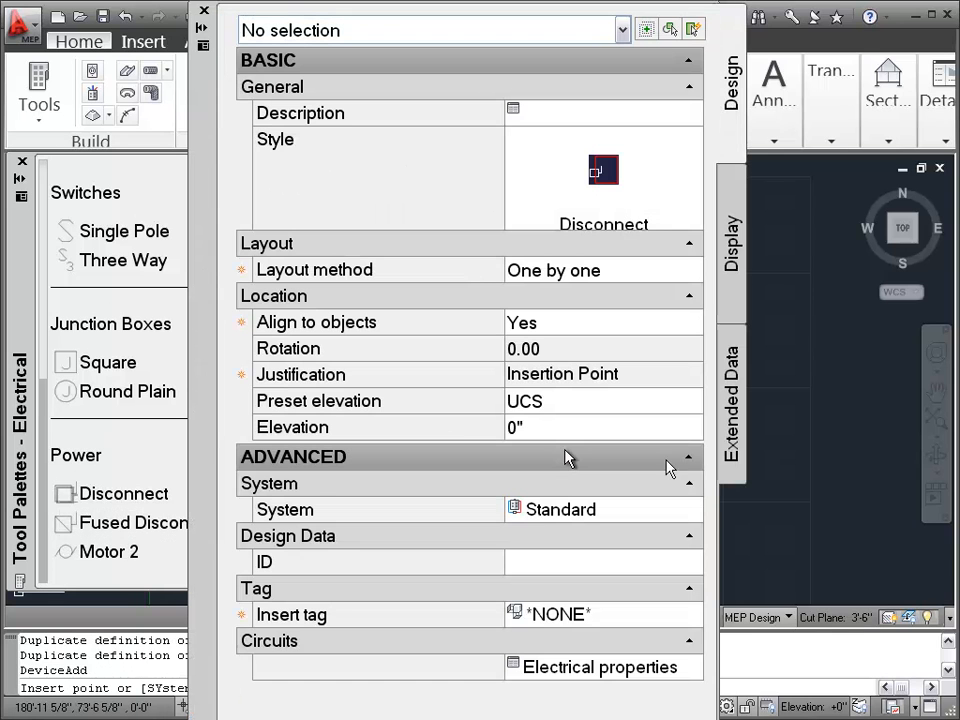
{"action": "left_click", "coordinate": [804, 390]}
{"action": "key", "text": "Escape"}
{"action": "scroll", "coordinate": [801, 392], "scroll_direction": "up", "scroll_amount": 4}
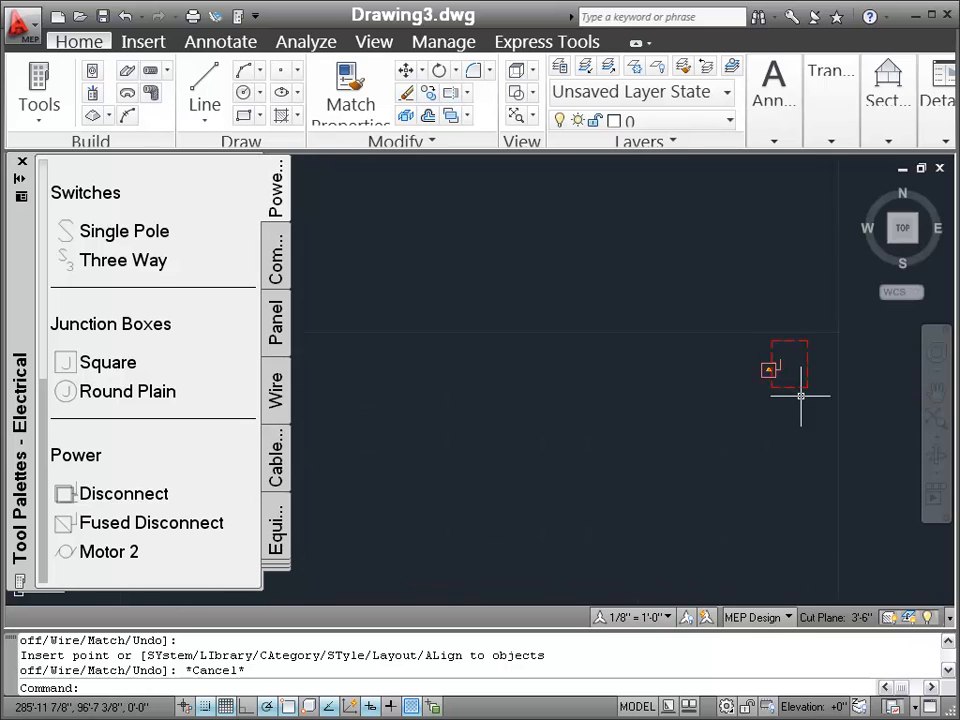
Step: Examine the placed Disconnect device up close, check the layer in its properties, close the properties and deselect the device
{"action": "scroll", "coordinate": [839, 301], "scroll_direction": "up", "scroll_amount": 3}
{"action": "scroll", "coordinate": [643, 467], "scroll_direction": "down", "scroll_amount": 4}
{"action": "scroll", "coordinate": [781, 386], "scroll_direction": "up", "scroll_amount": 6}
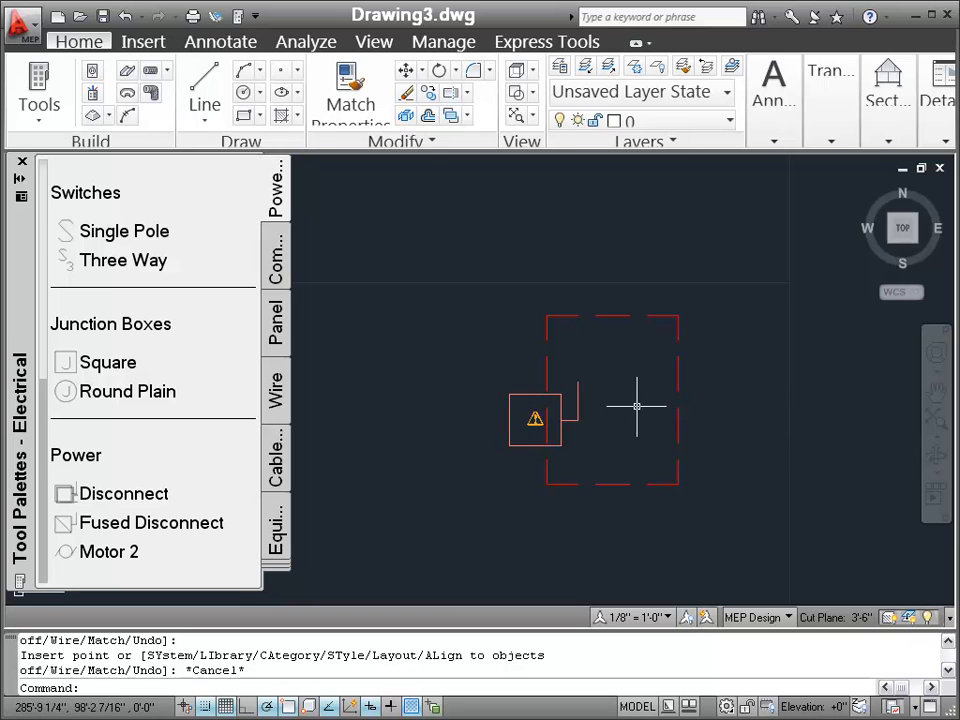
{"action": "mouse_move", "coordinate": [580, 385]}
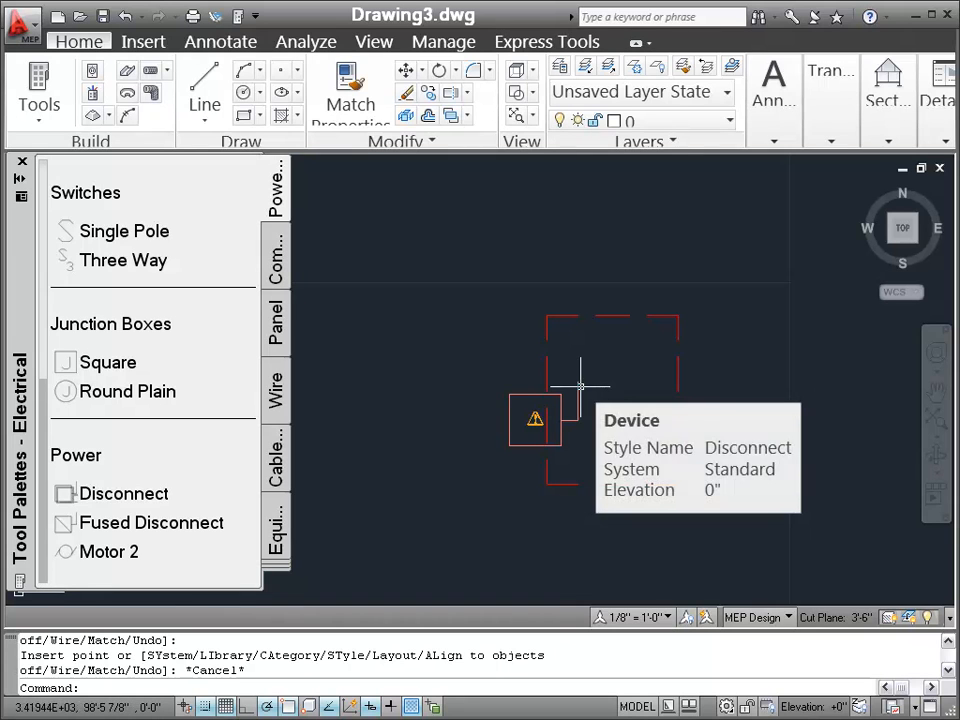
{"action": "left_click", "coordinate": [580, 385]}
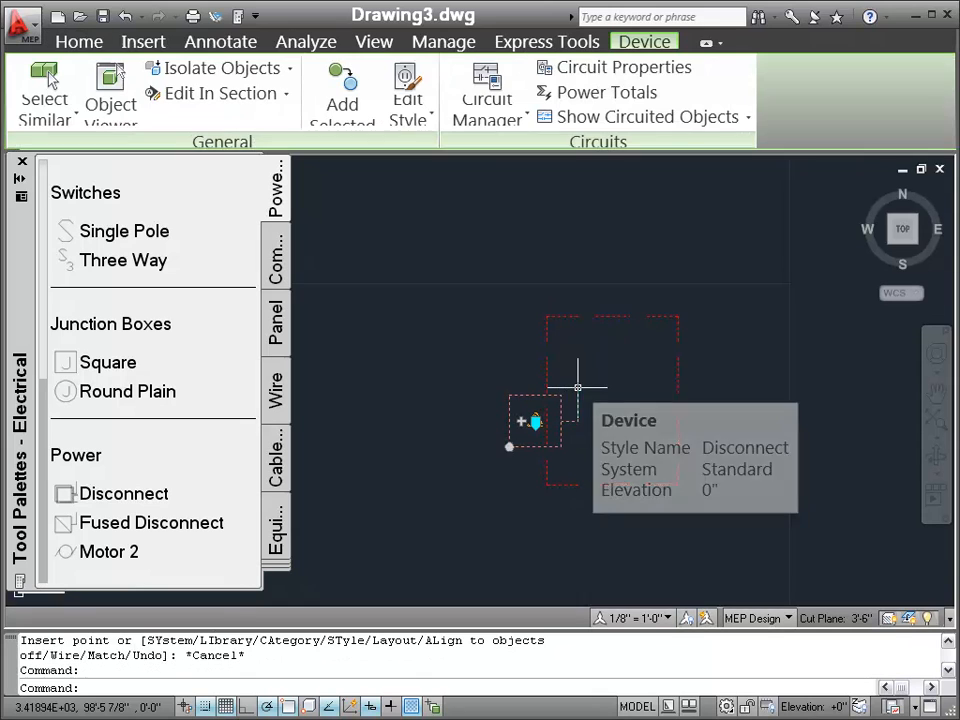
{"action": "right_click", "coordinate": [580, 387]}
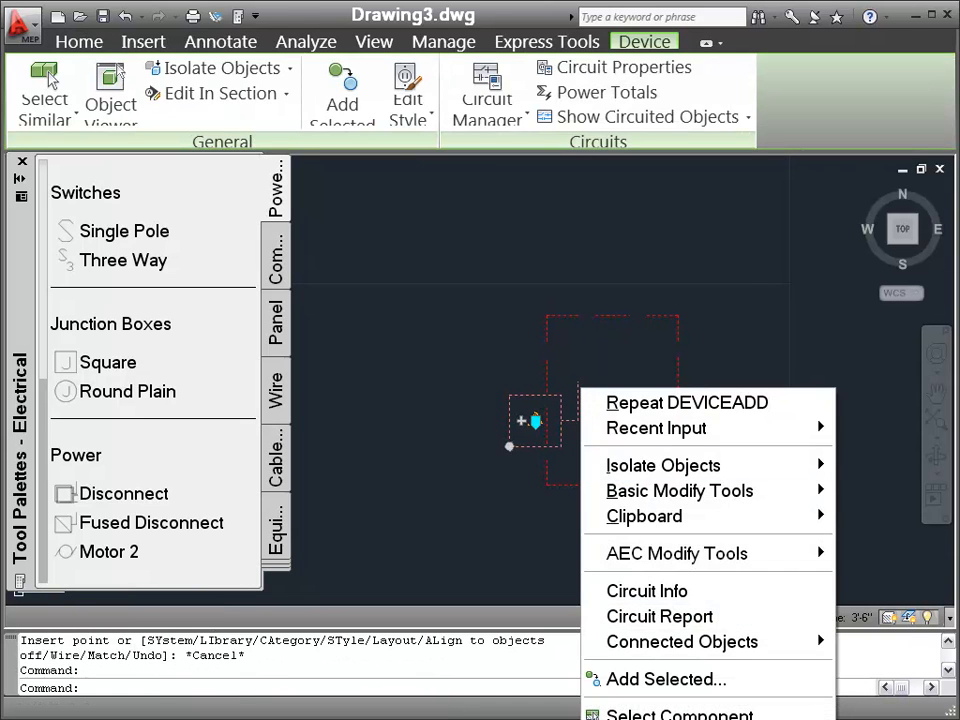
{"action": "left_click", "coordinate": [642, 718]}
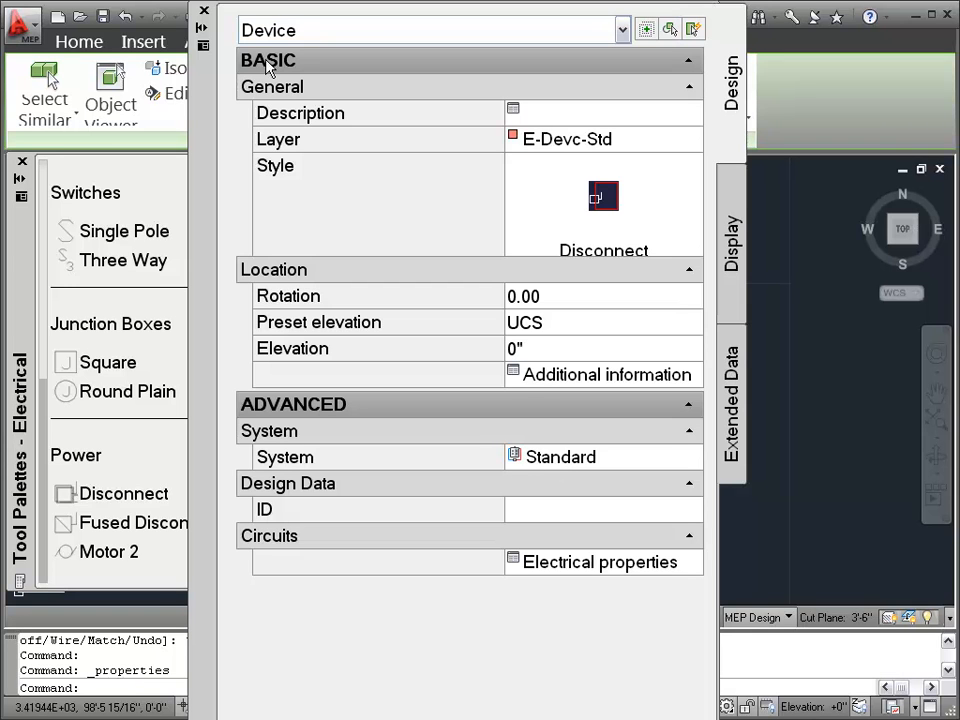
{"action": "left_click", "coordinate": [201, 12]}
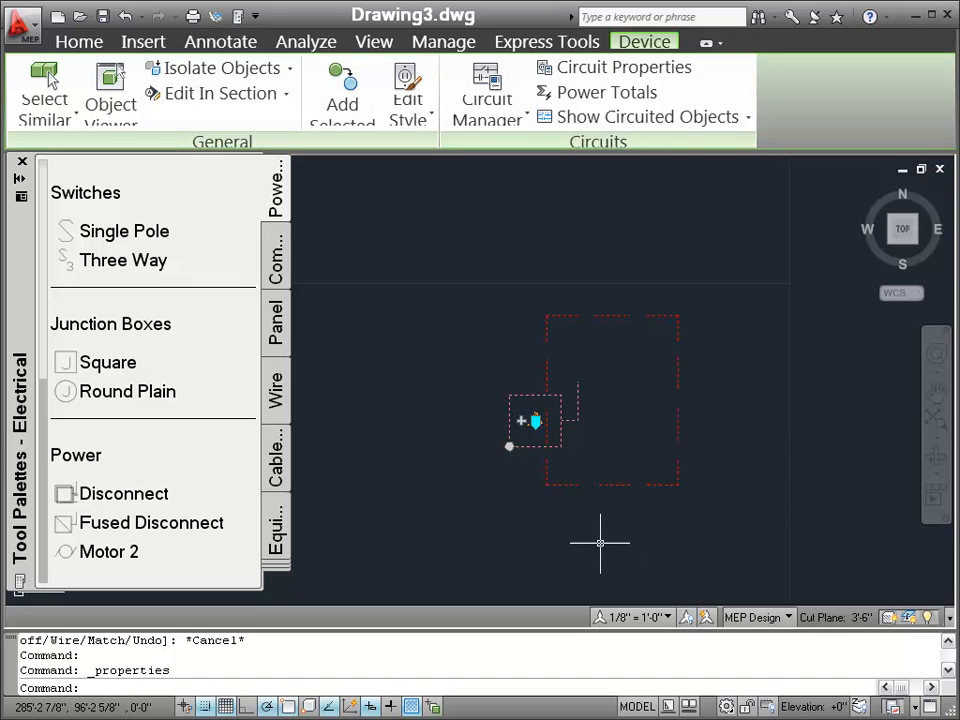
{"action": "key", "text": "Escape"}
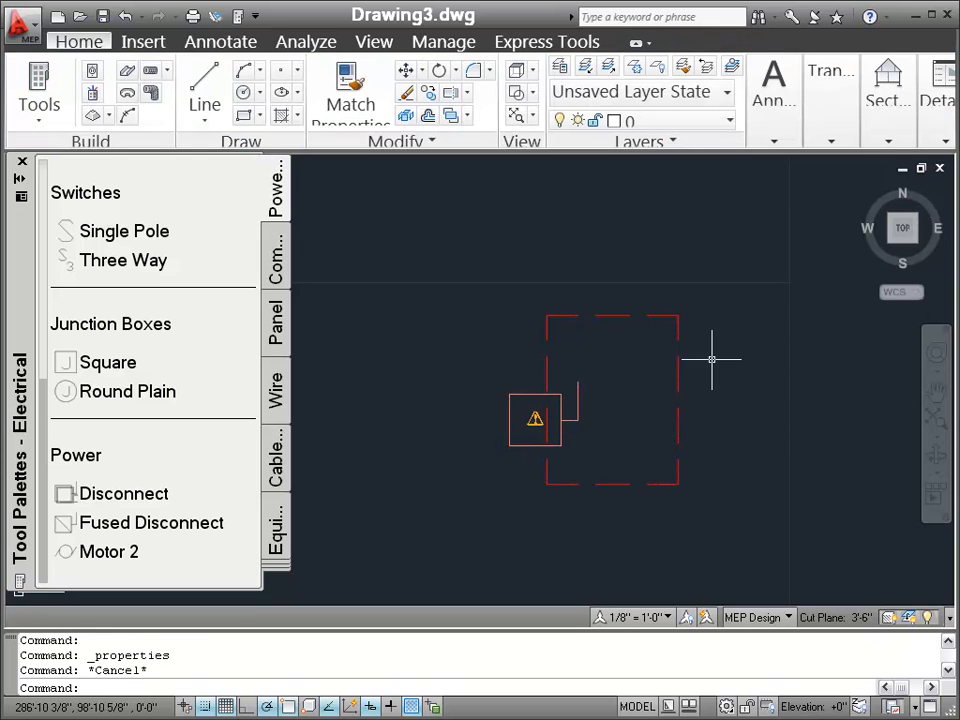